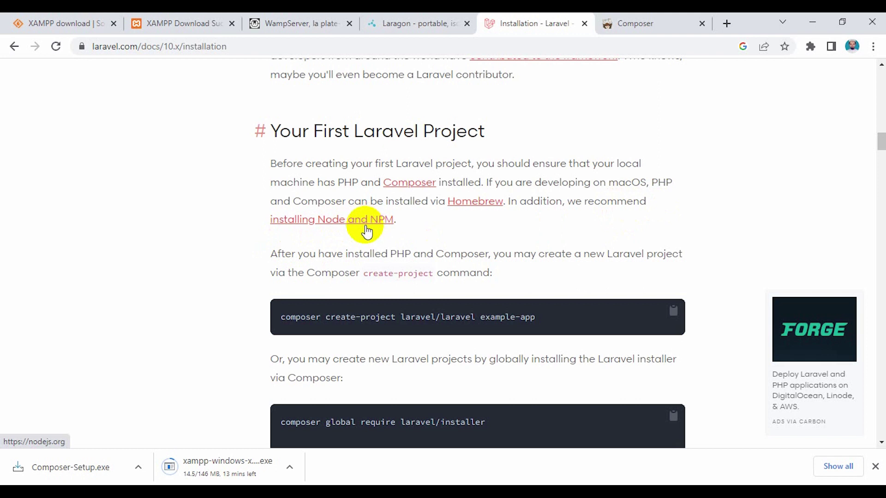
- Follow the Node and NPM link in the Laravel installation docs and download Node.js 18.15.0 LTS for Windows
click(340, 224)
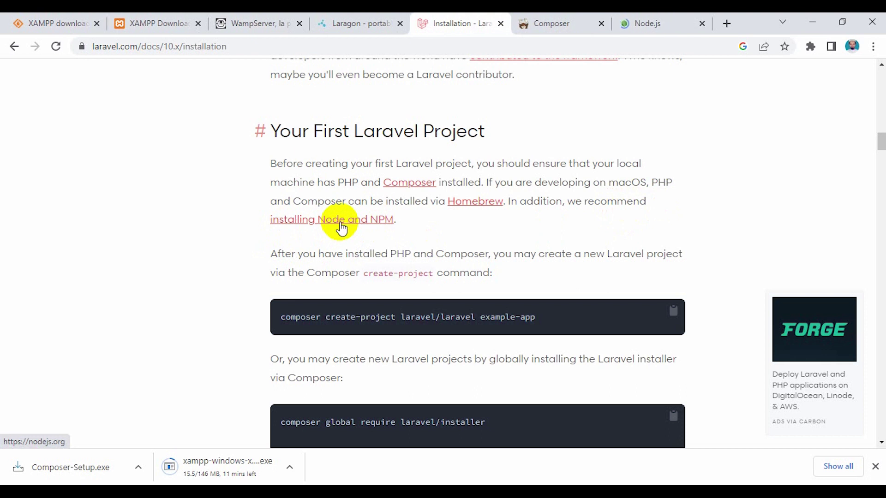
click(655, 24)
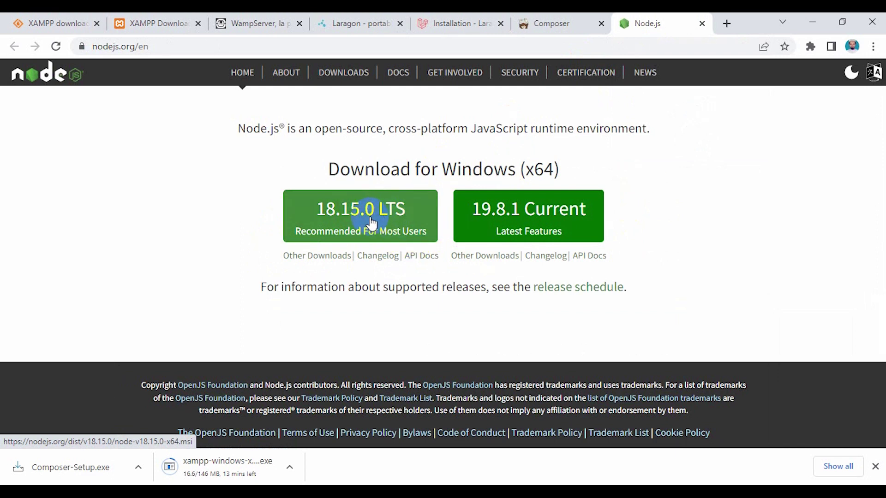
click(350, 216)
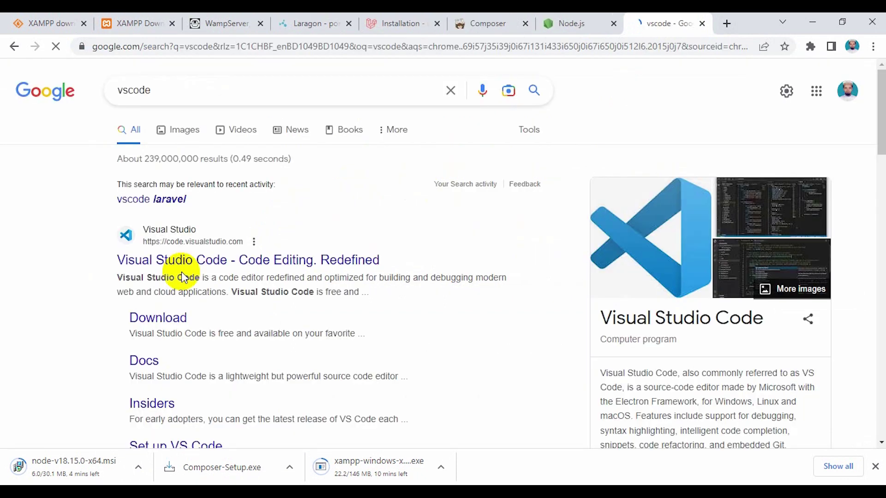
- Open the Visual Studio Code site from the search results and download the Windows 8, 10, 11 installer
click(178, 260)
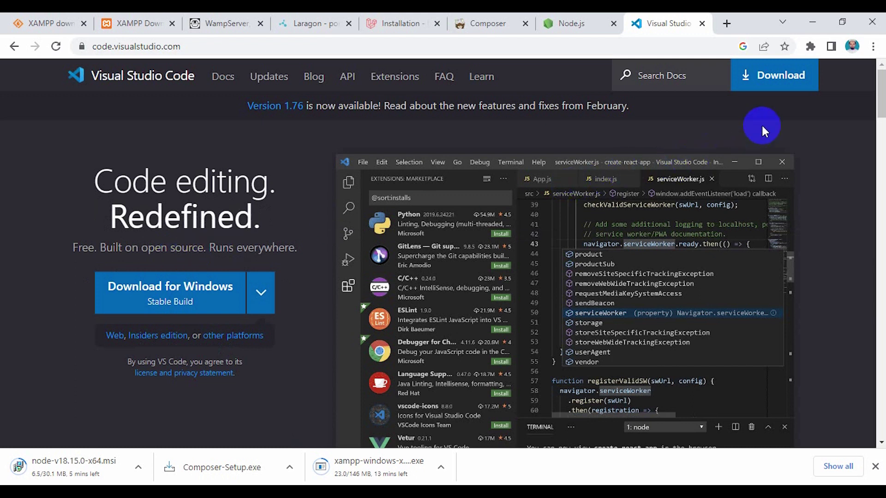
click(784, 80)
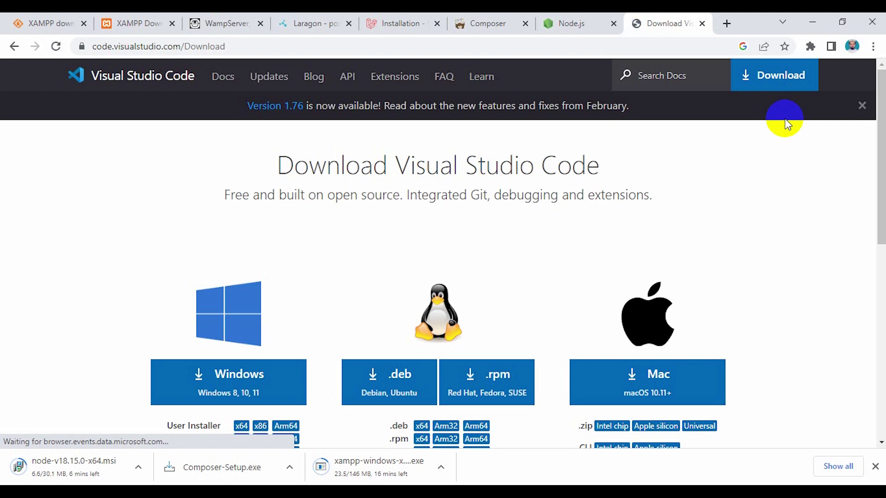
scroll(233, 313, down, 1)
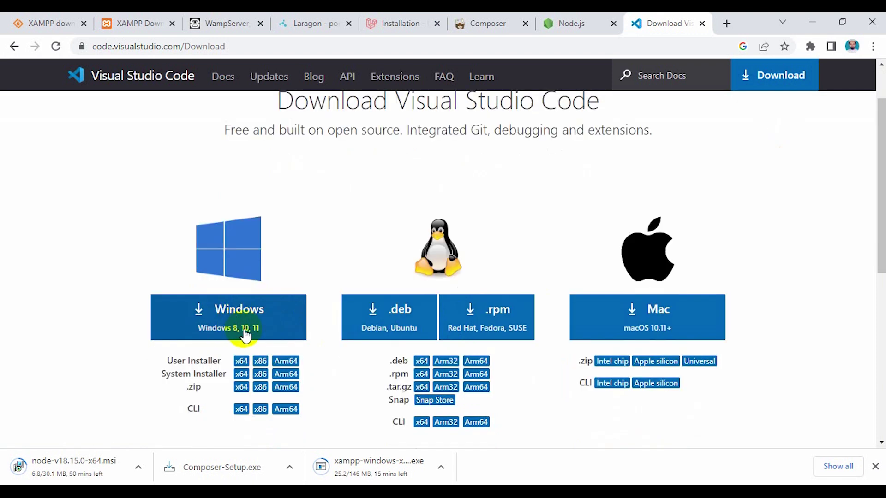
click(236, 316)
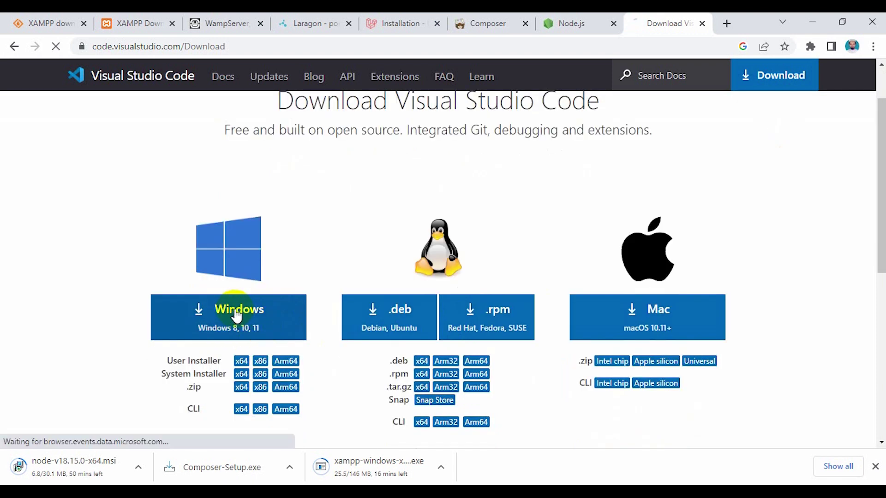
scroll(404, 298, down, 4)
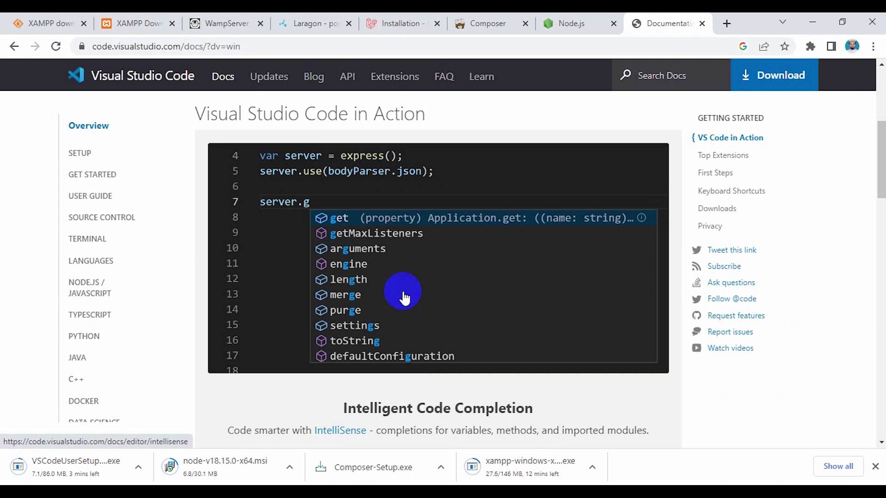
- Open a Command Prompt window by running cmd
key(super+r)
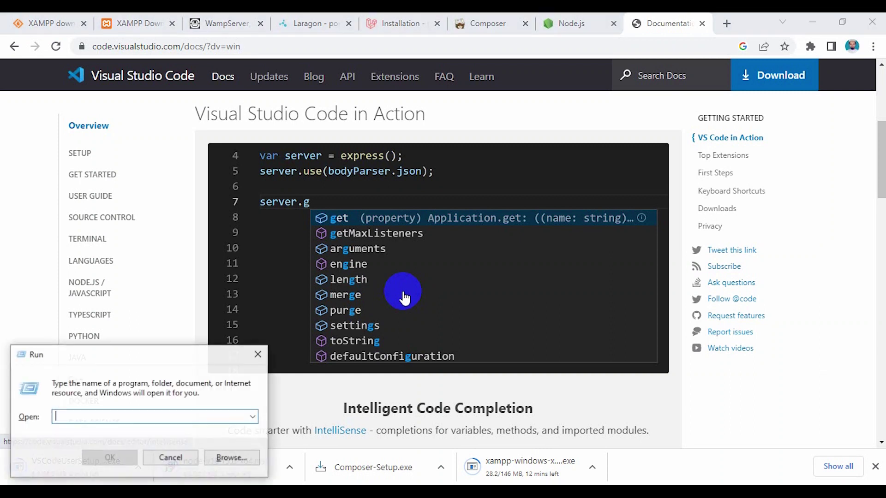
text(cmd)
key(Return)
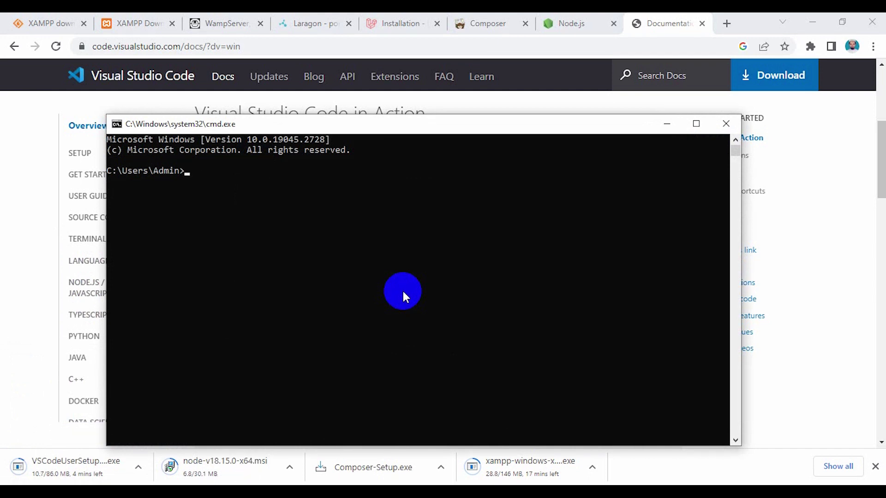
- Browse to New Volume (D:) in File Explorer and open a PowerShell window there
key(super+e)
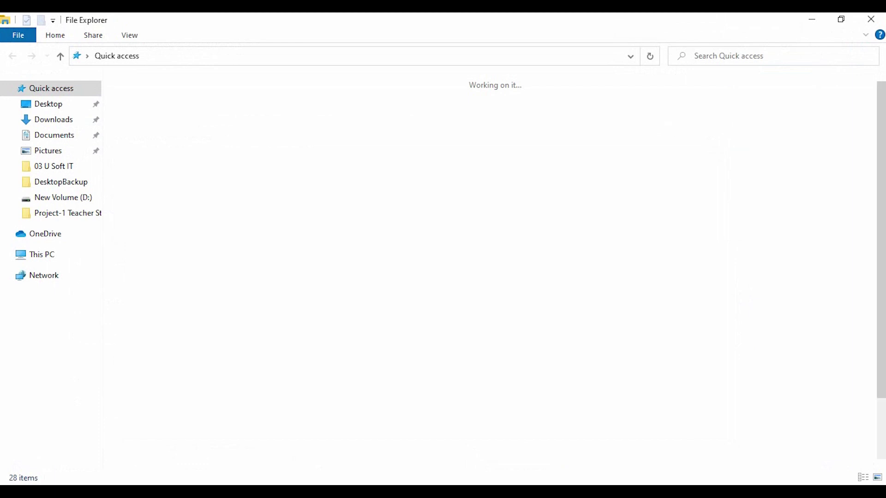
click(52, 259)
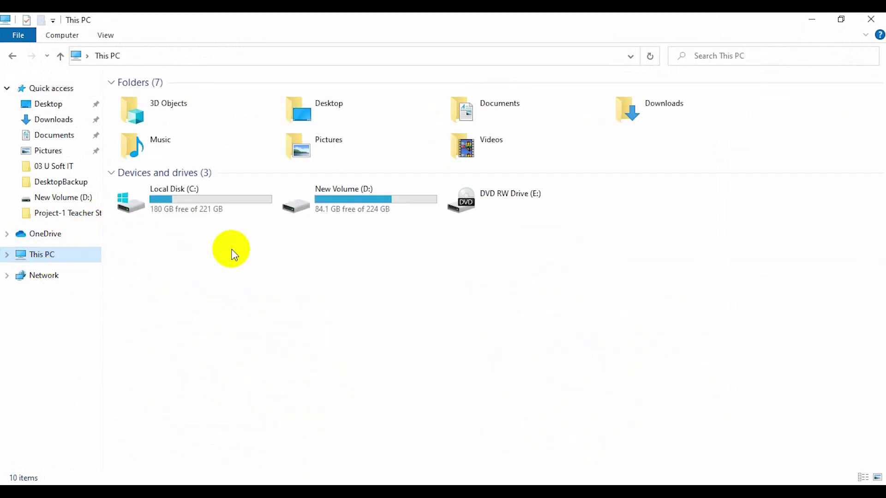
double_click(328, 192)
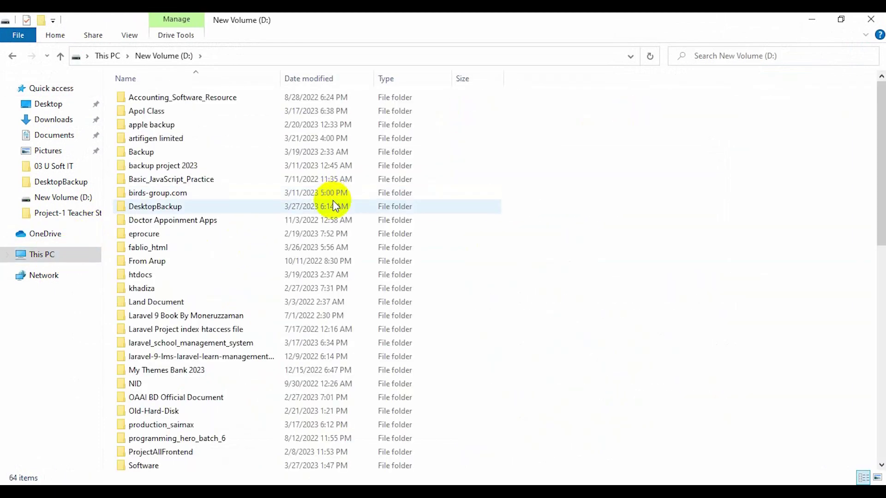
right_click(543, 175)
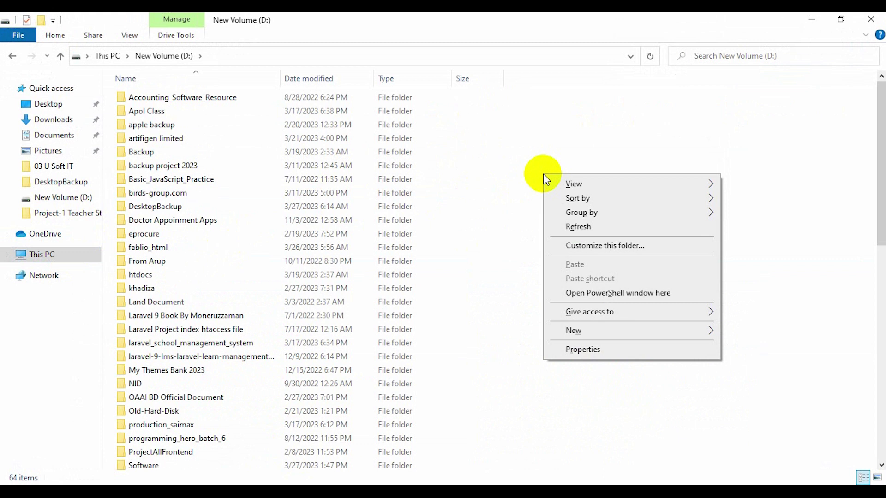
click(619, 293)
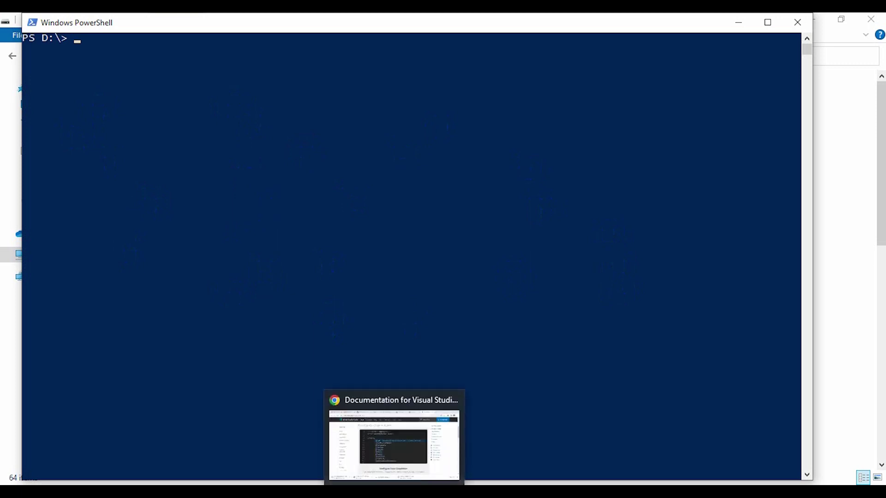
- Switch back to Chrome, search for git in a new tab and open the Git SCM website
click(392, 438)
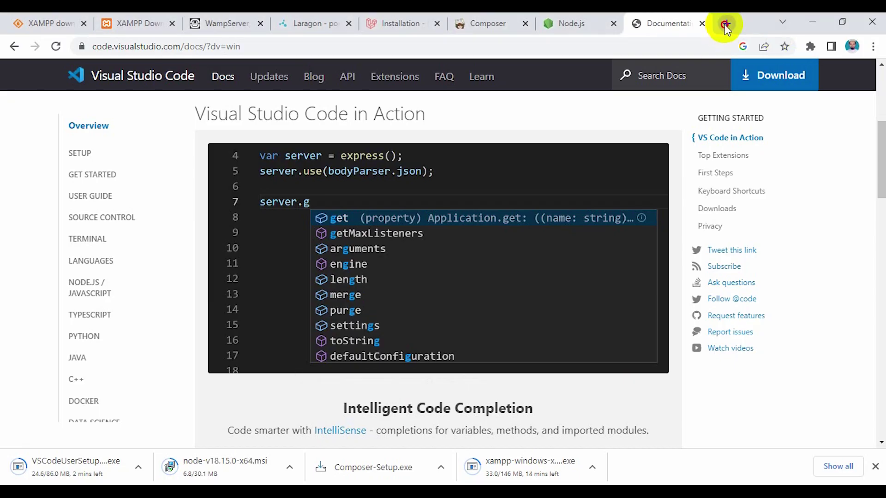
click(726, 23)
text(git)
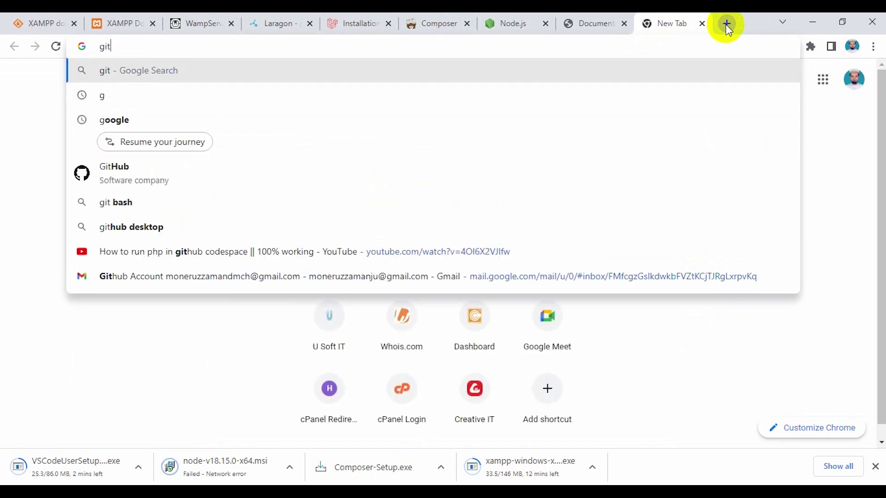
key(Return)
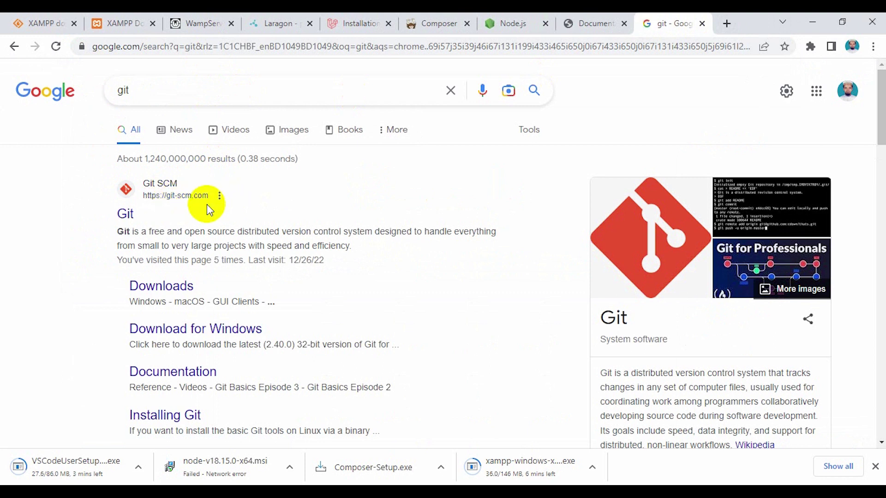
click(171, 188)
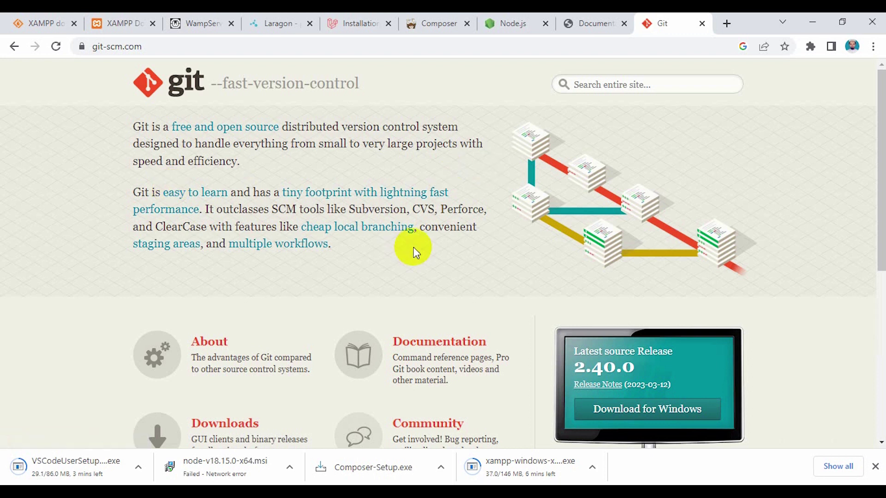
- Go to the Git site's downloads and open the download page for Windows
scroll(371, 271, down, 3)
click(340, 301)
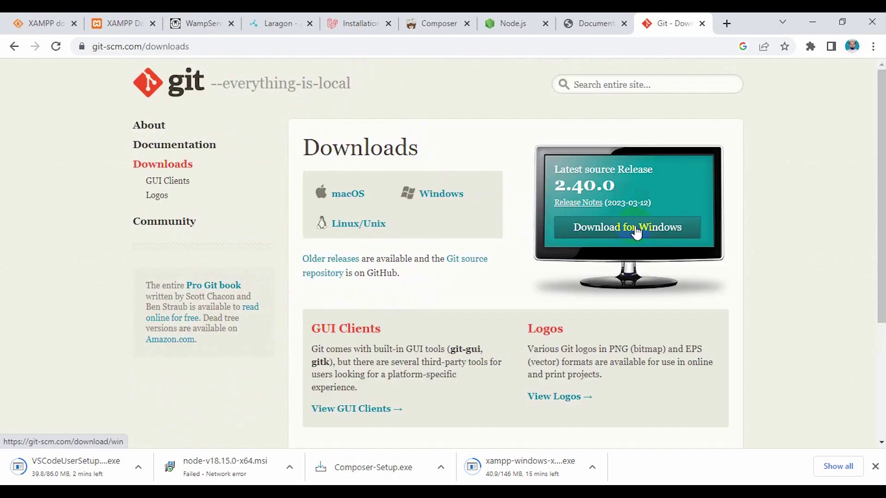
click(636, 233)
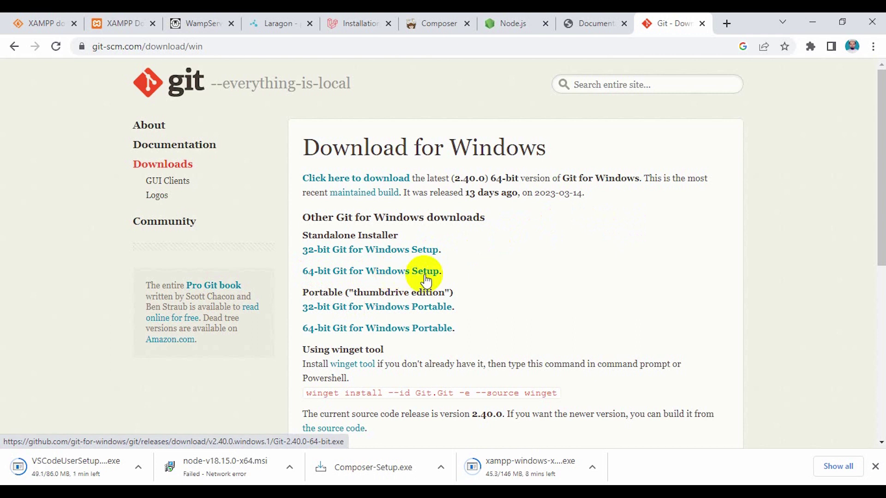
- Minimize the browser, PowerShell, File Explorer and Command Prompt windows to reach the desktop
click(815, 25)
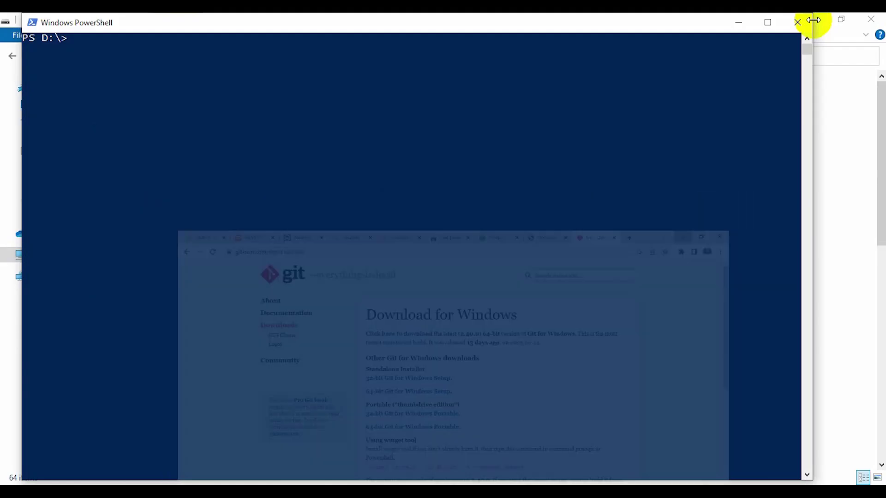
click(744, 22)
click(812, 22)
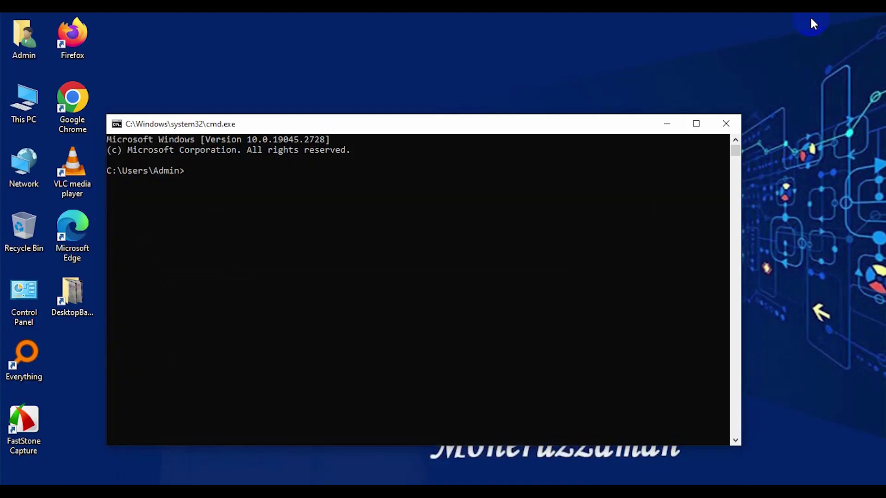
click(664, 124)
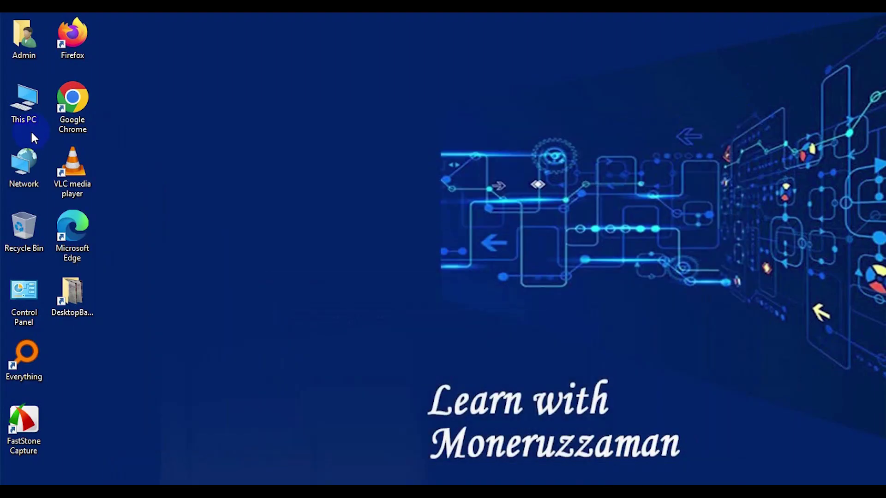
- Check the system type in This PC's properties, highlight the operating system's bit version, and minimize Settings
right_click(26, 99)
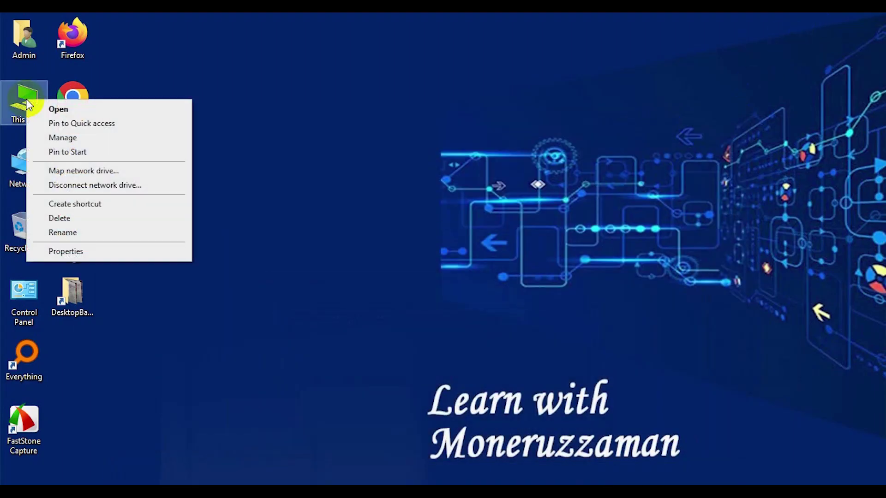
click(88, 250)
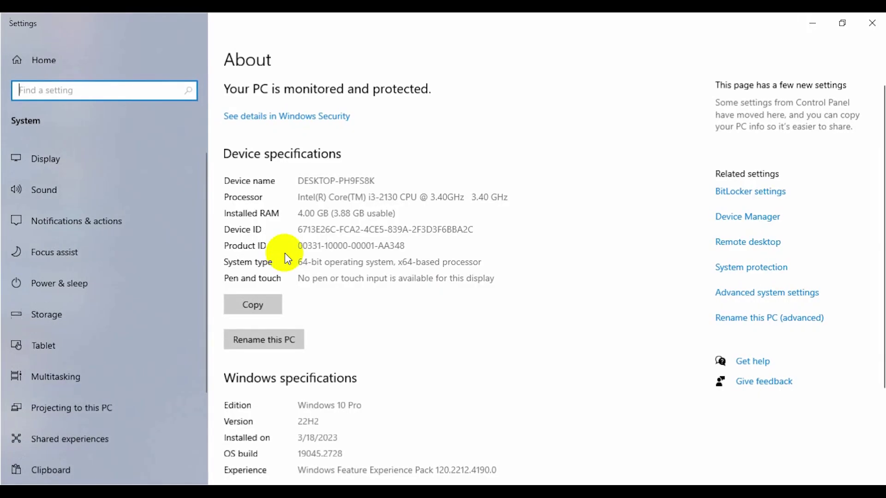
scroll(371, 261, down, 2)
scroll(372, 261, down, 3)
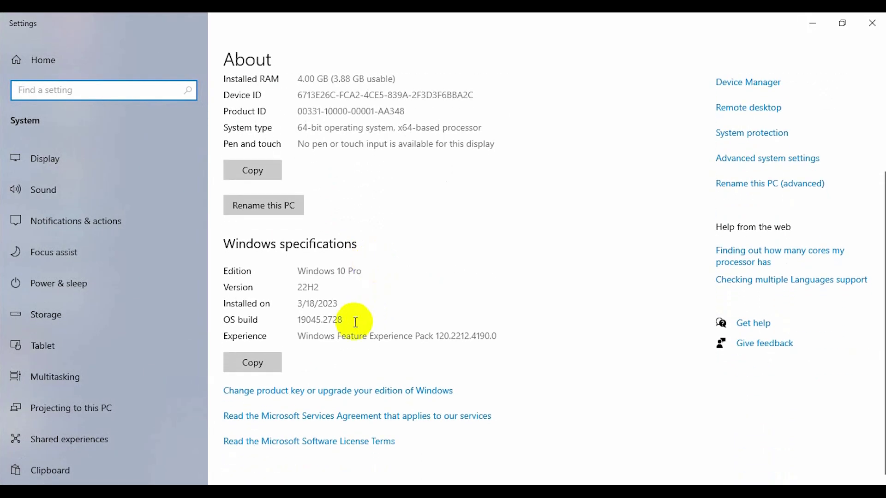
drag(296, 127, 397, 127)
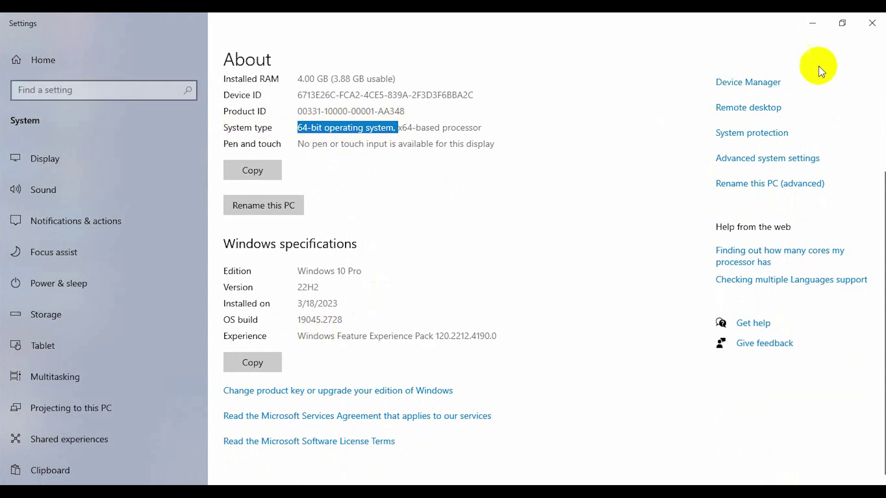
click(810, 24)
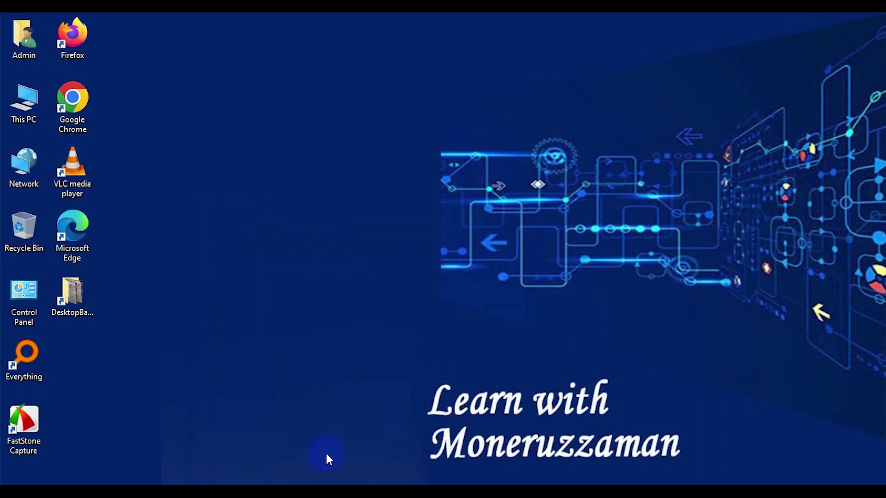
- Return to the Git page in Chrome and download the standalone 64-bit Git for Windows Setup
mouse_move(394, 491)
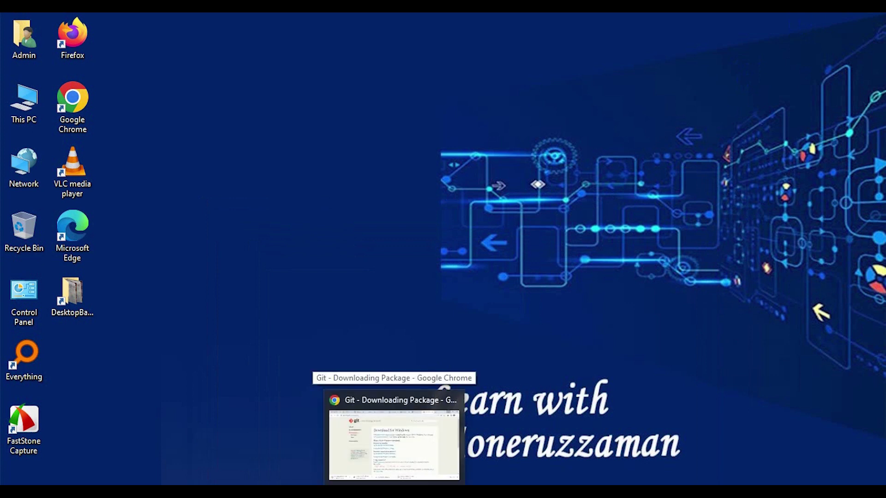
click(394, 438)
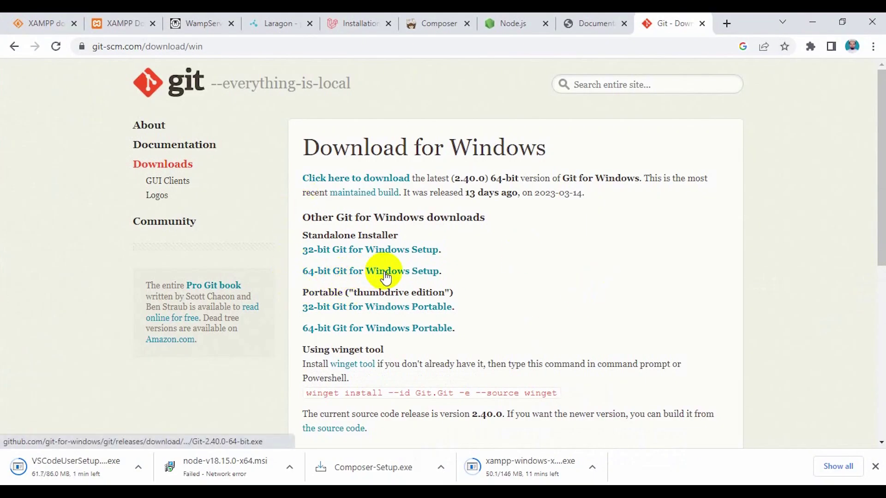
click(341, 276)
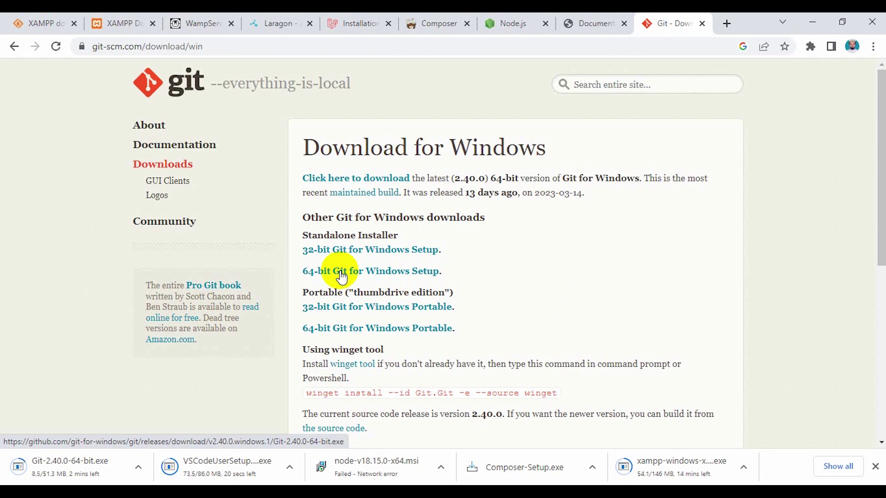
- Review the browser's downloads, switch to the Downloads folder and launch the xampp-windows-x64-8.1.12-0-VS16 installer
key(ctrl+j)
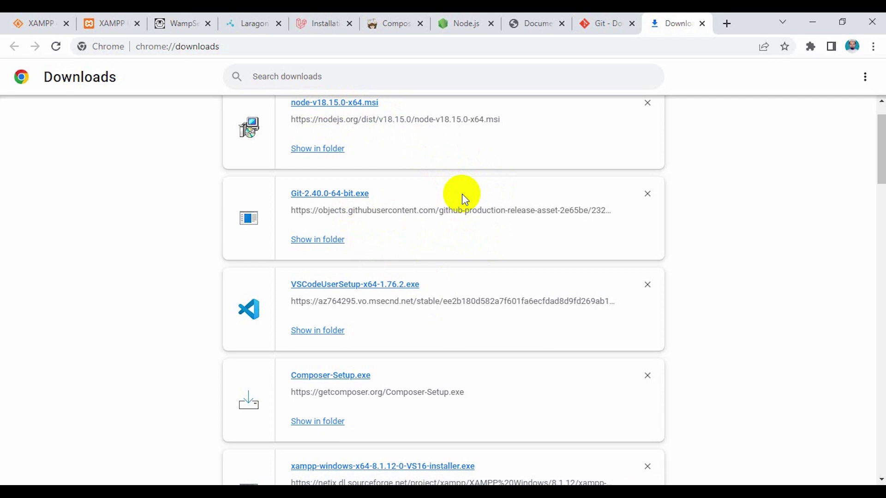
key(alt+Tab)
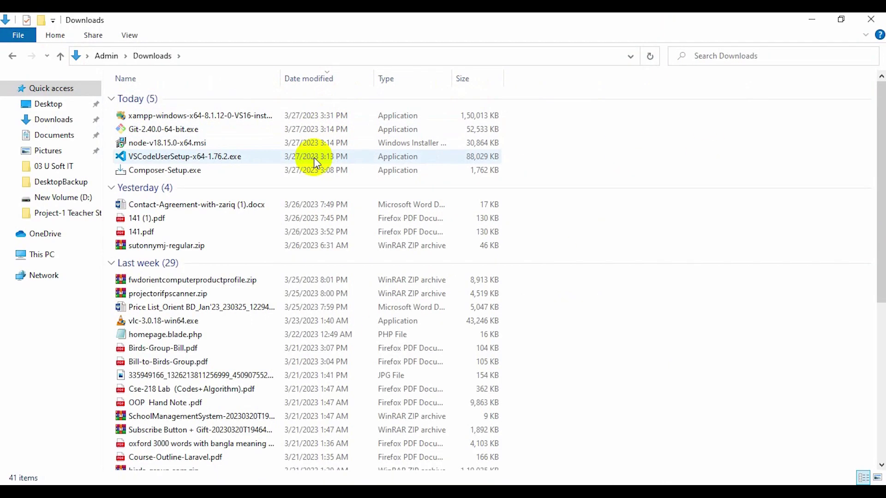
double_click(192, 121)
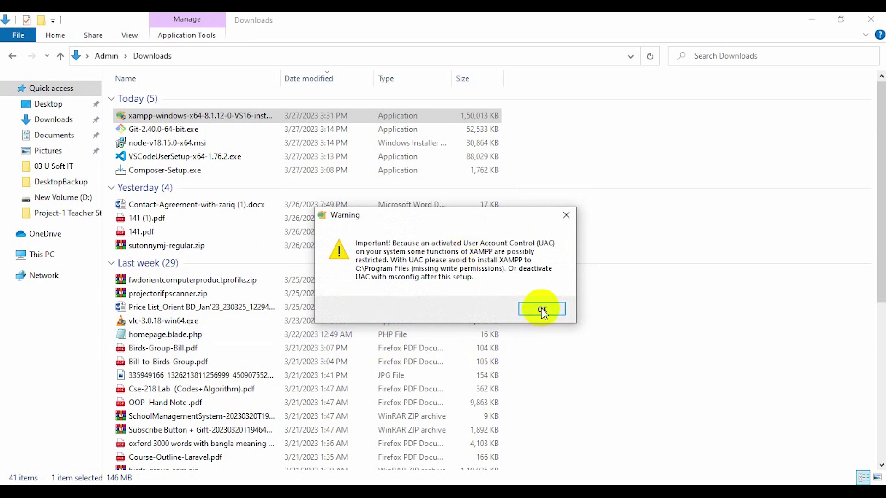
- Accept the User Account Control warning and advance the XAMPP setup with its default components to the installation folder choice
click(543, 312)
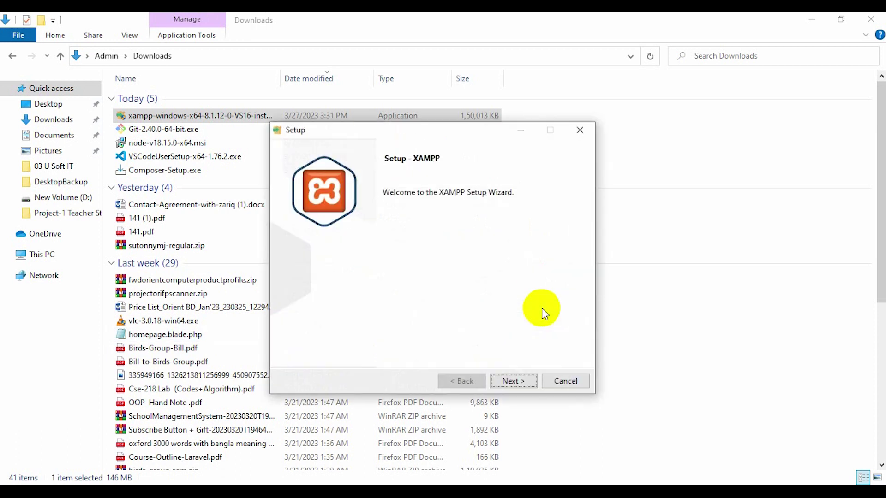
click(508, 382)
click(508, 382)
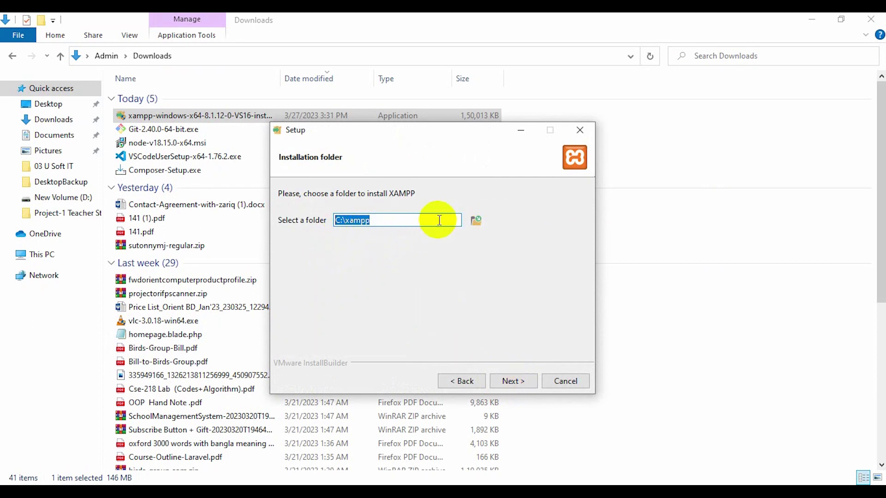
click(475, 221)
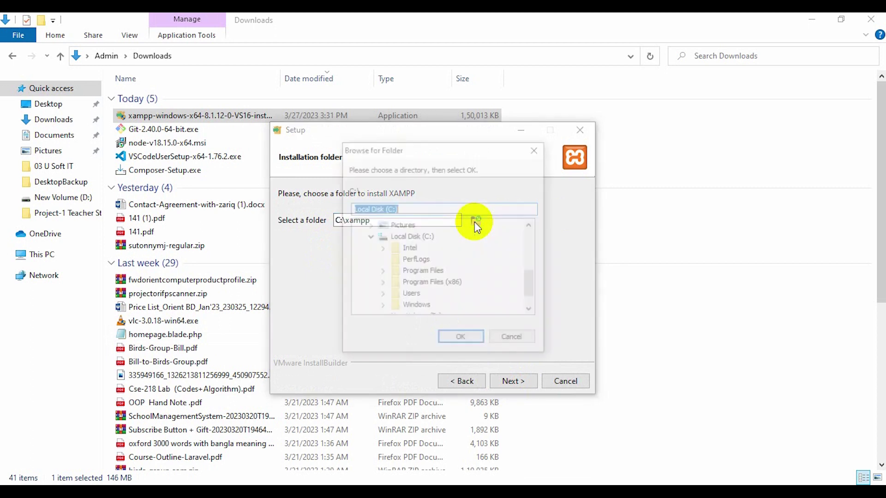
drag(521, 283, 530, 294)
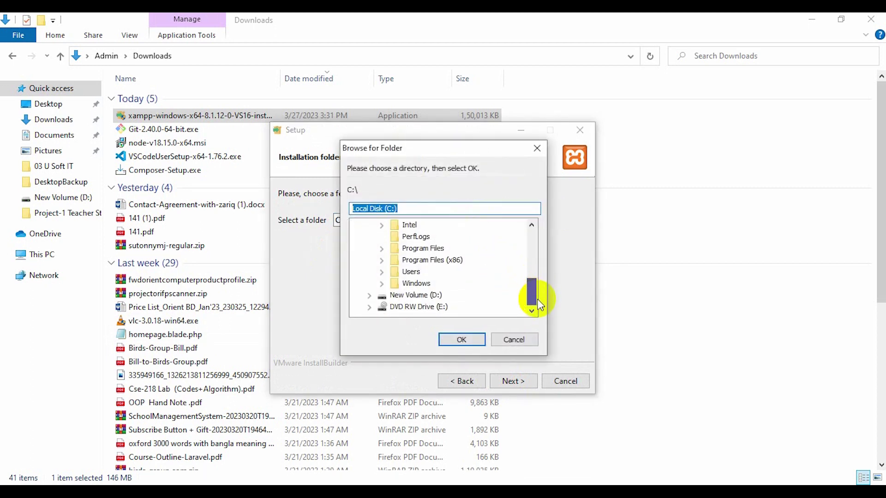
key(Escape)
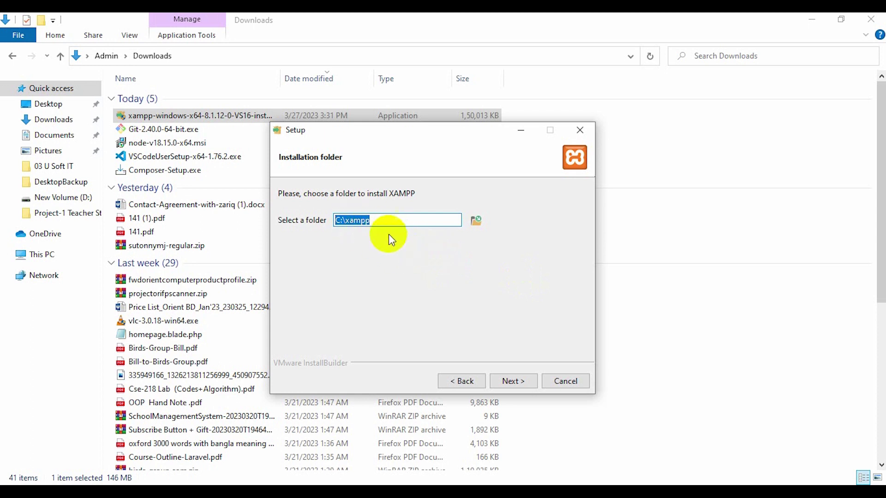
- Keep C:\xampp as the installation folder and English as the language, and start installing XAMPP
click(512, 386)
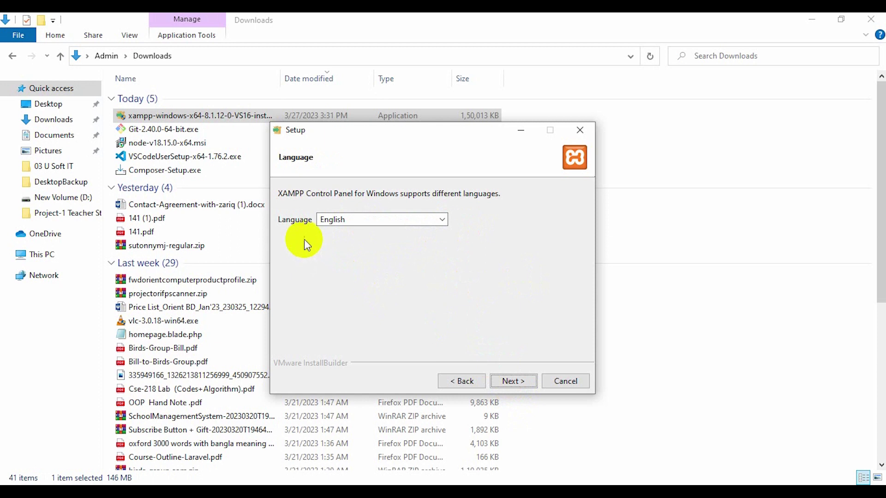
click(512, 382)
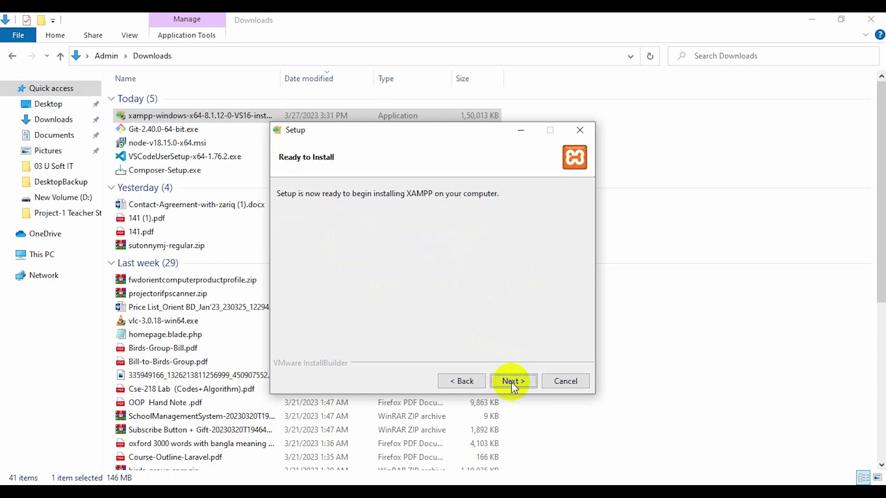
click(513, 383)
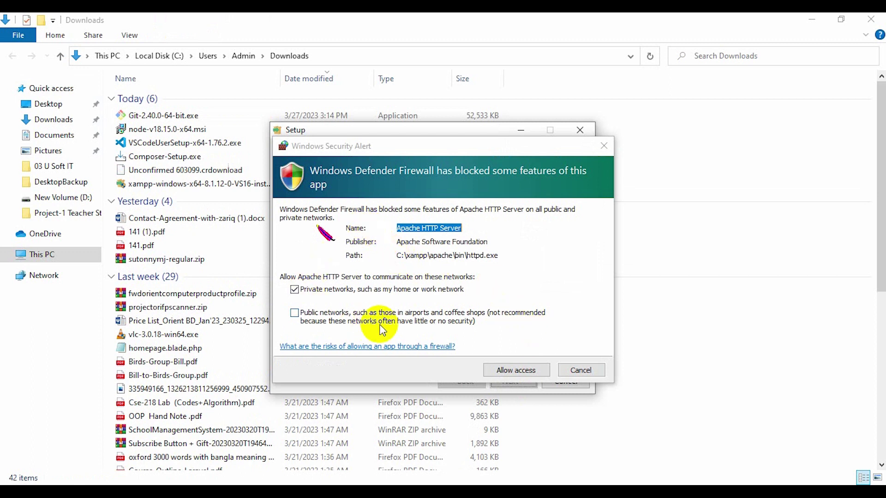
- Allow Apache HTTP Server through the firewall on private networks and finish the XAMPP setup with the Control Panel set to start
click(516, 371)
click(516, 370)
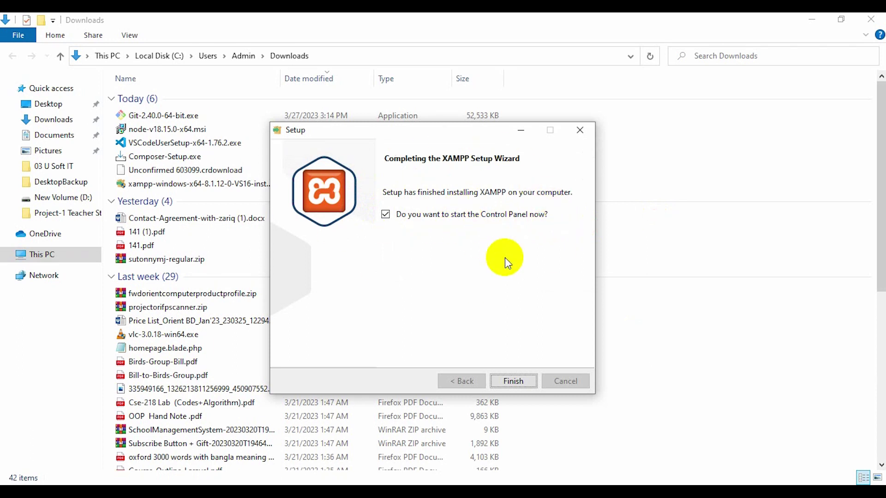
click(512, 383)
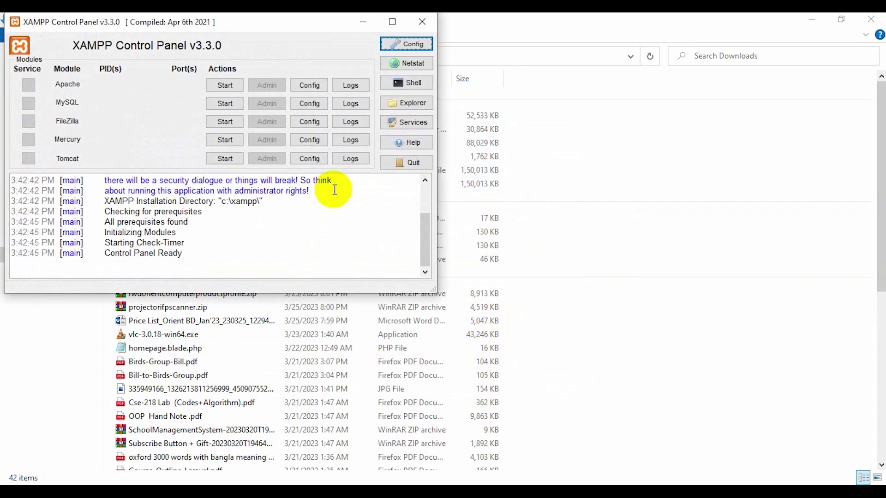
- Search Windows for the XAMPP Control Panel and run it as administrator
key(super+s)
text(xa)
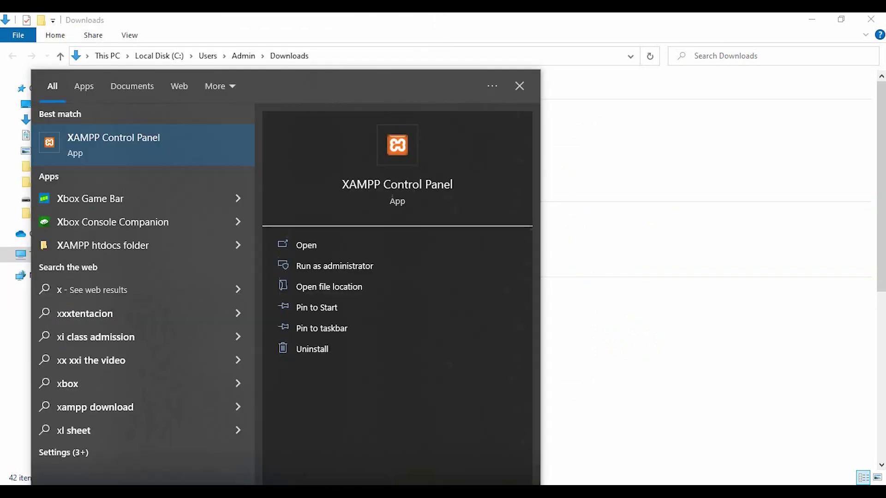
right_click(99, 140)
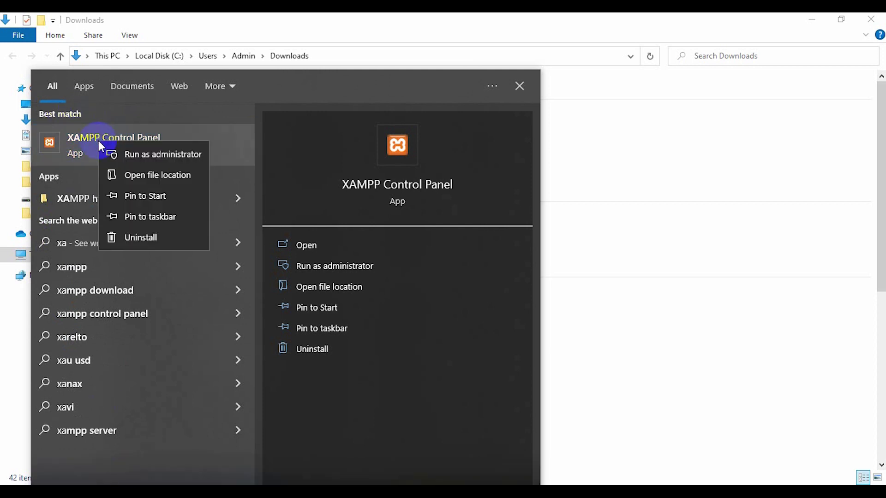
click(147, 156)
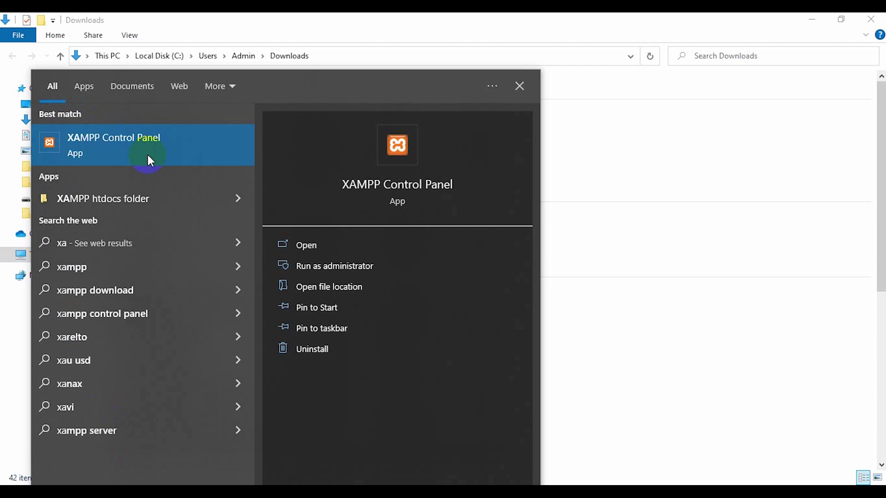
click(519, 86)
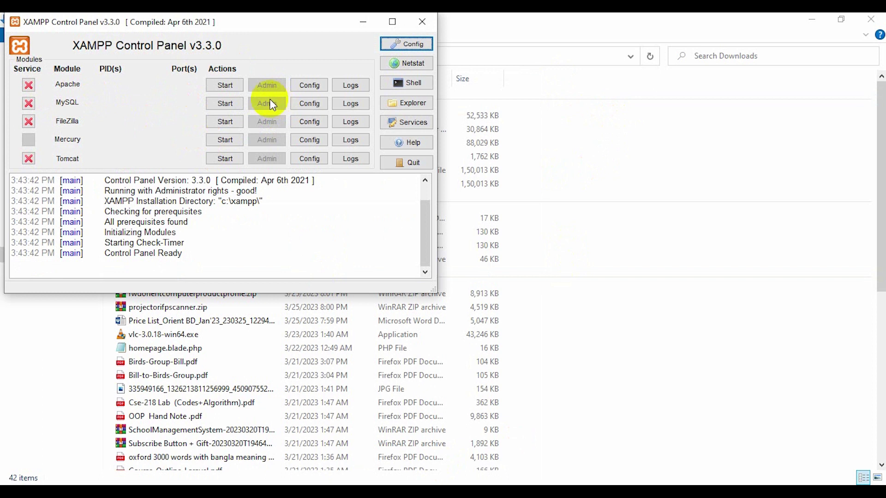
- Install the Apache and MySQL modules as services and start both of them
click(30, 85)
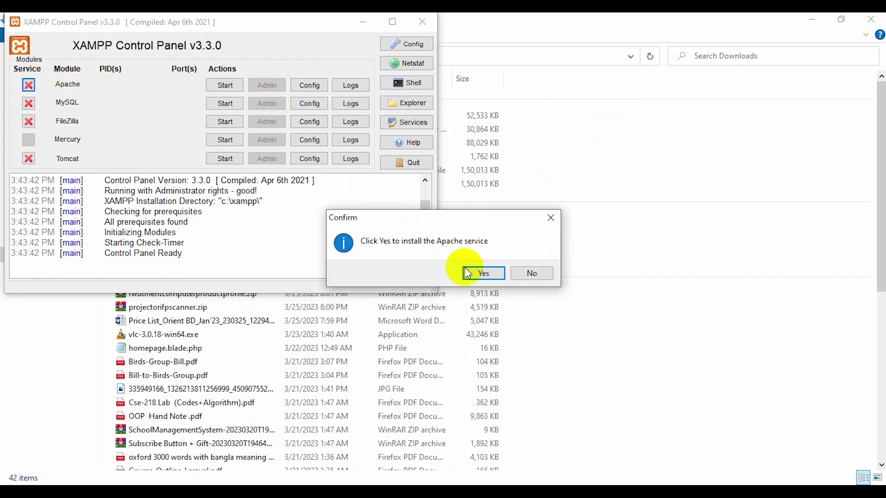
click(478, 272)
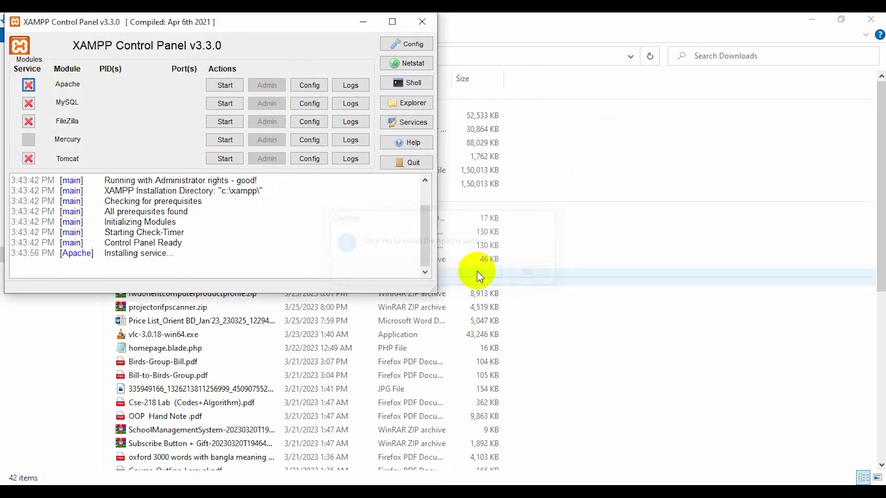
click(224, 86)
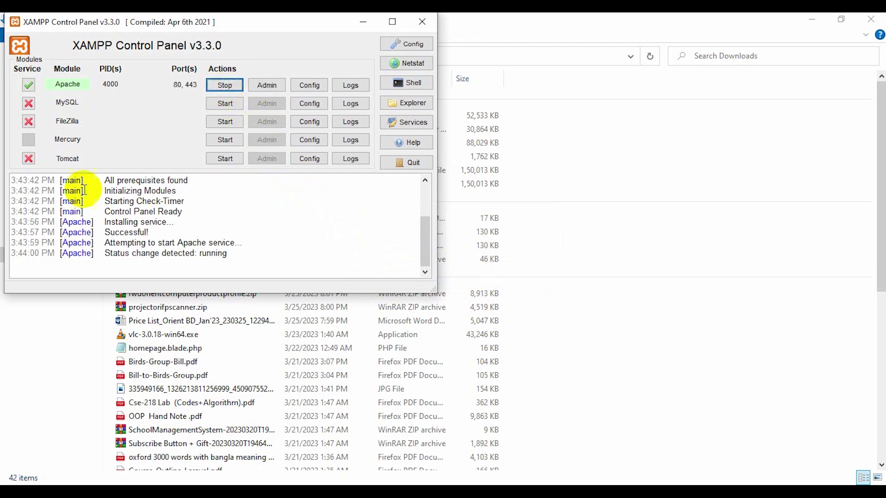
click(29, 104)
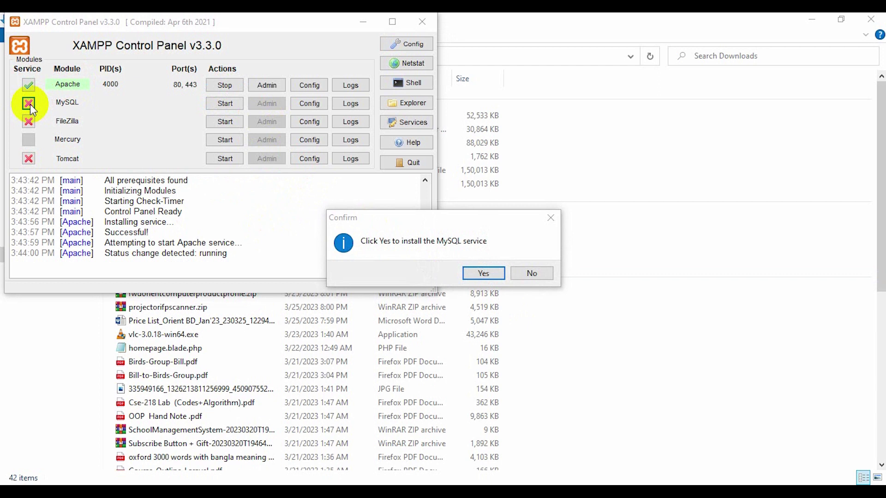
click(479, 273)
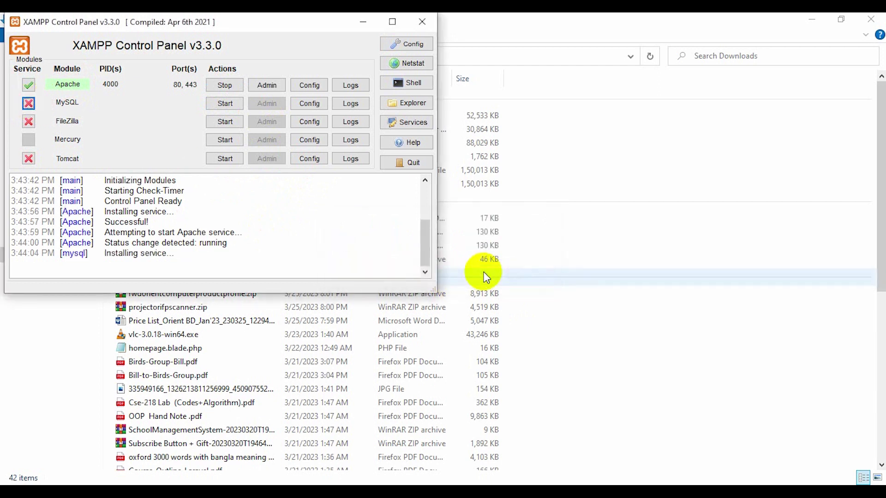
click(226, 103)
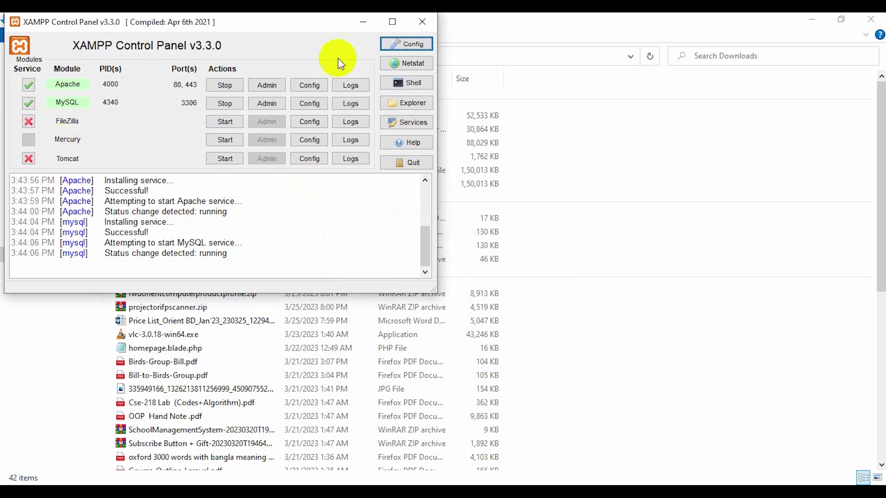
- Enable autostart for the Apache and MySQL modules, save the configuration and close the XAMPP Control Panel
click(407, 43)
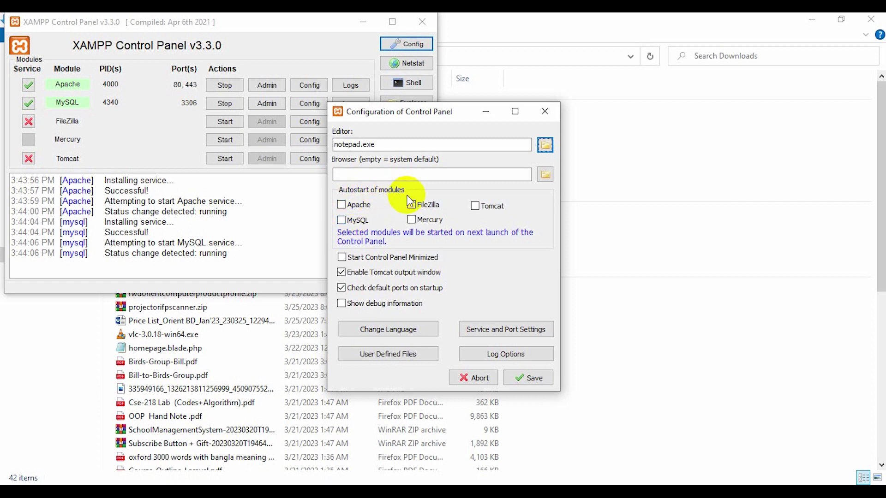
click(343, 204)
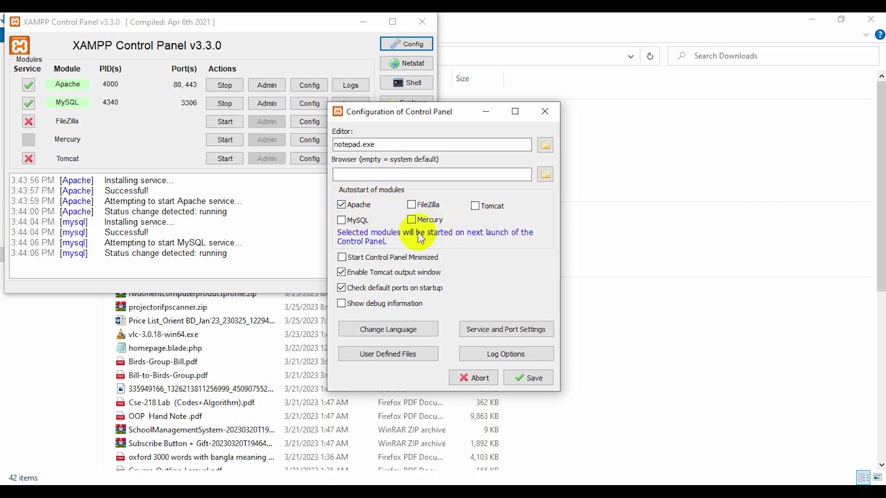
click(341, 220)
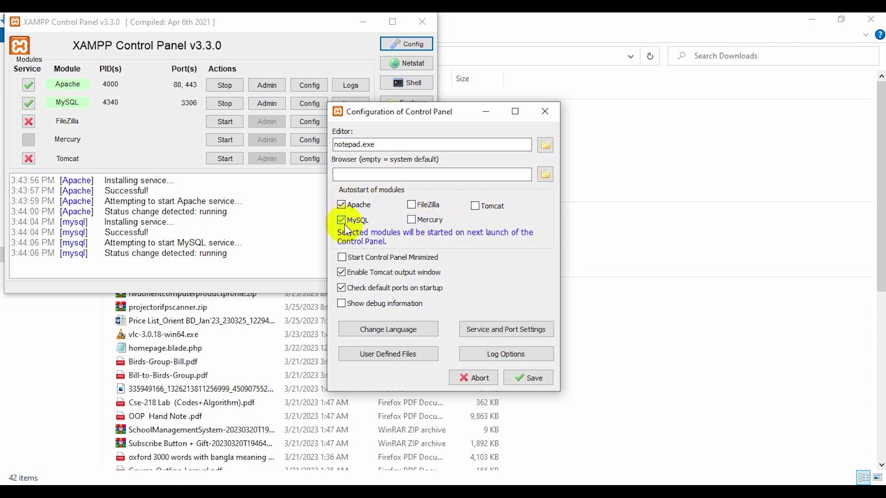
click(530, 377)
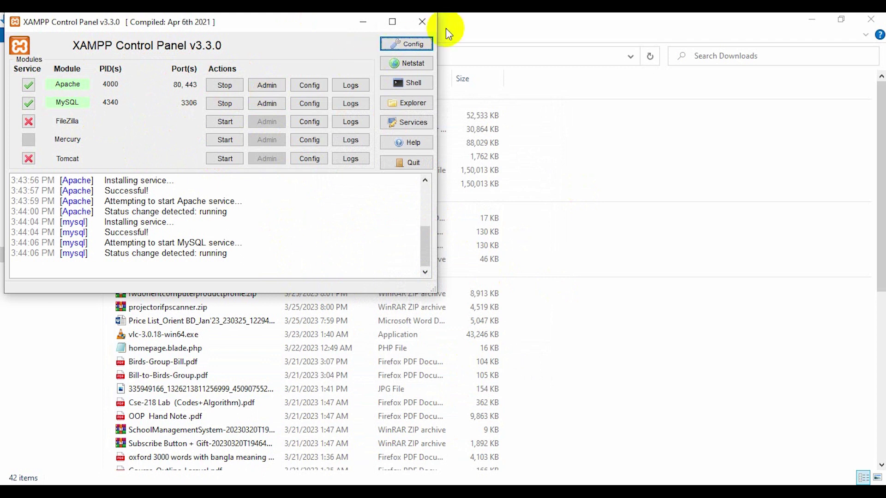
click(422, 21)
- Launch Composer-Setup.exe from the Downloads folder and choose to install it for all users
click(287, 405)
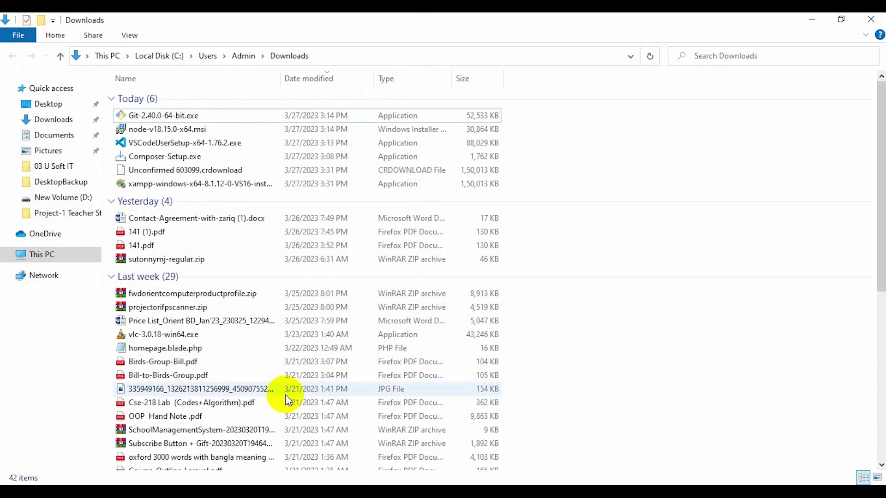
click(160, 156)
click(160, 157)
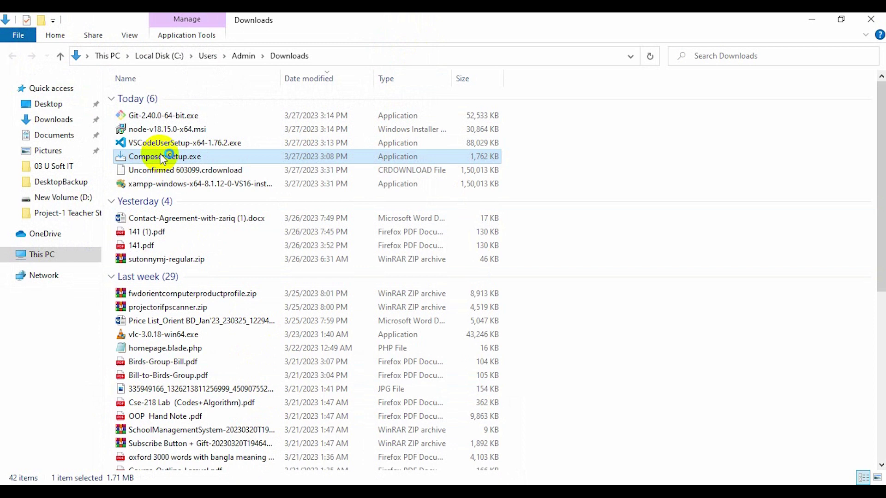
double_click(162, 157)
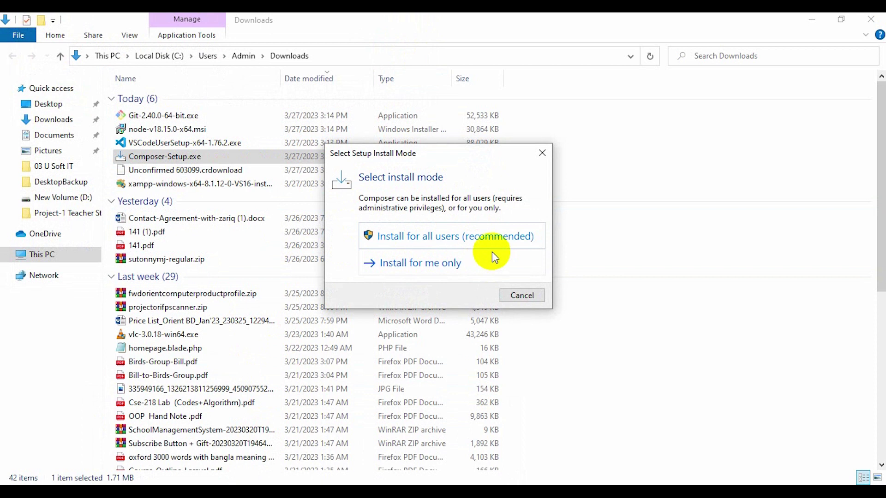
click(439, 239)
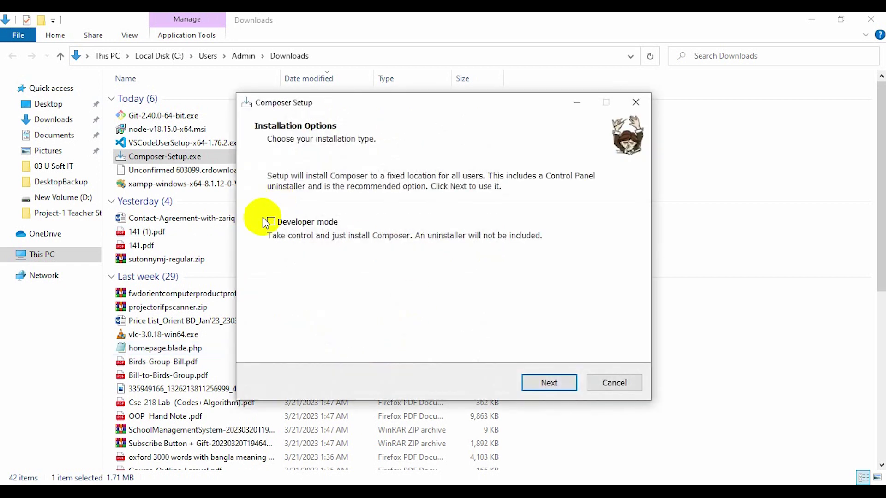
- Start installing Composer without developer mode or a proxy, using C:\xampp\php\php.exe and adding this PHP to the path
click(530, 379)
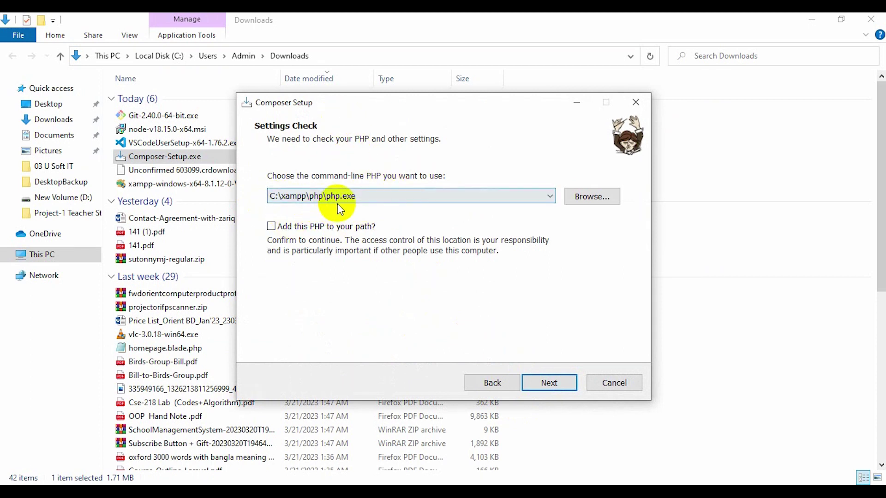
click(585, 201)
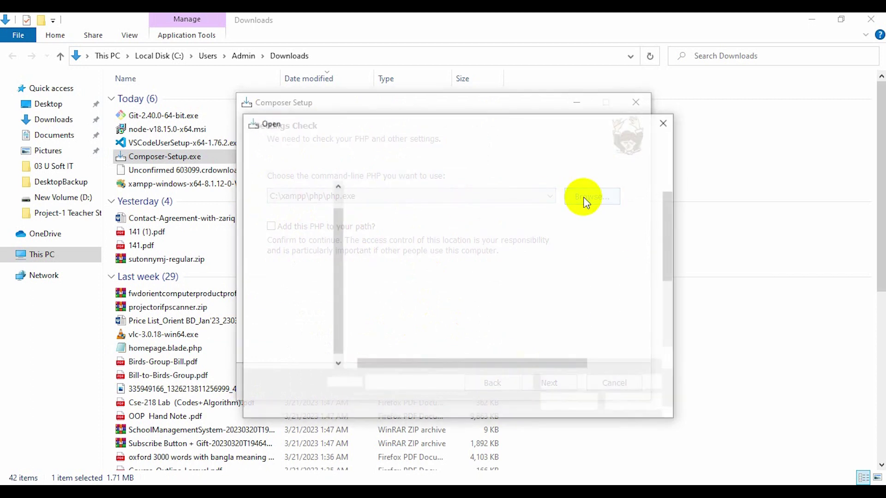
click(634, 402)
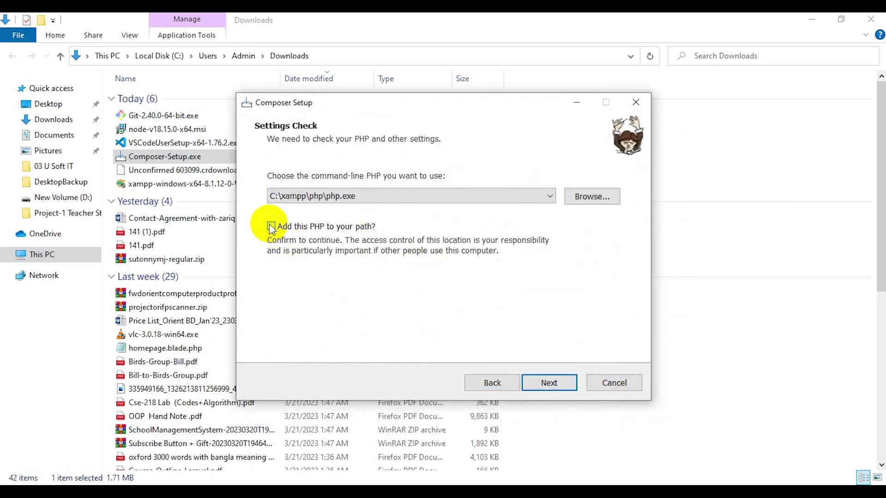
click(271, 226)
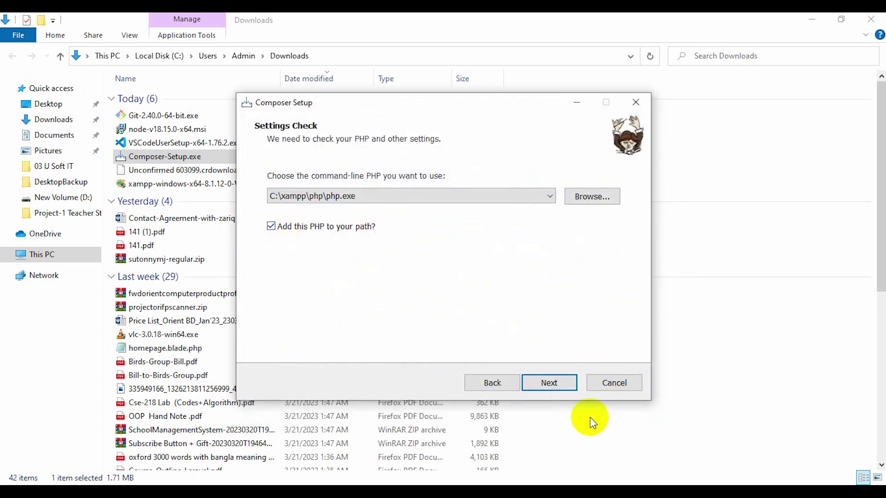
click(550, 388)
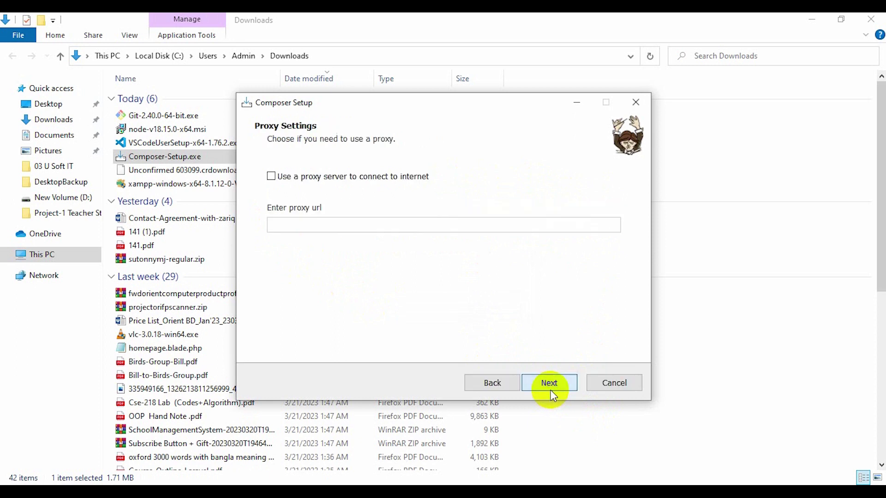
click(547, 382)
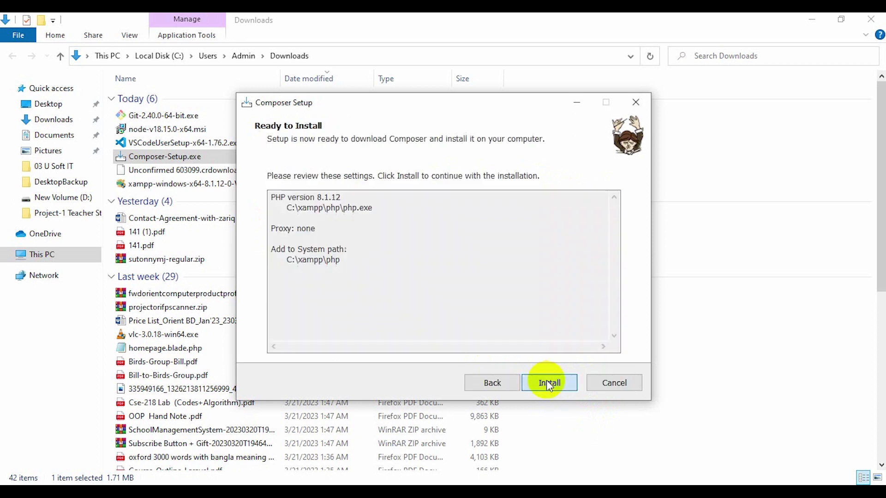
click(550, 383)
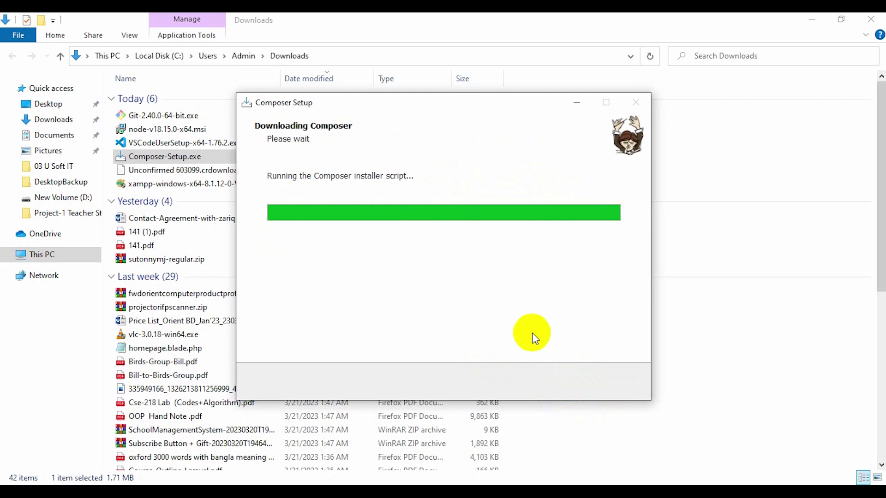
- Complete the Composer installation and exit its setup without viewing the online documentation
click(549, 382)
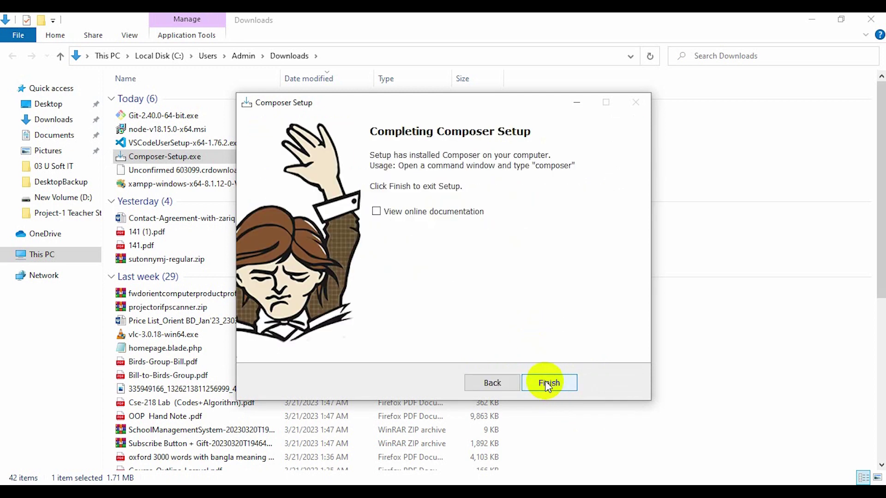
click(548, 383)
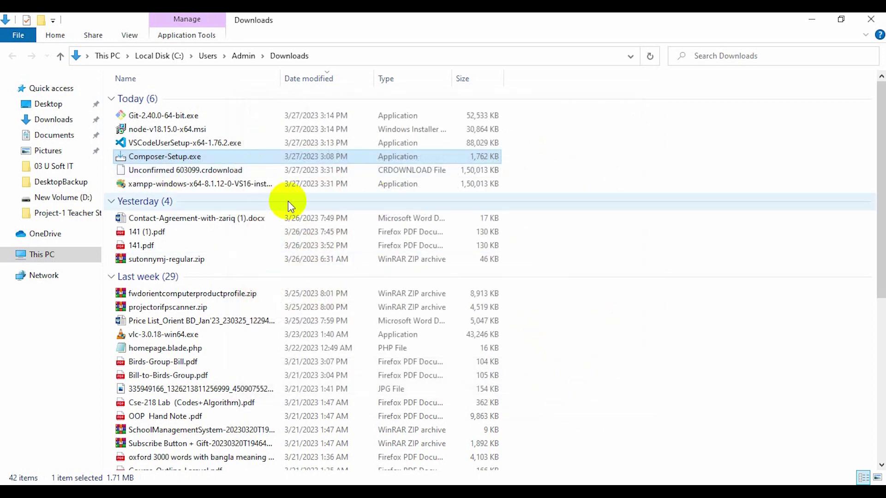
- Launch VSCodeUserSetup-x64-1.76.2.exe, accept the license agreement and keep the default destination and Visual Studio Code Start Menu folder
double_click(172, 144)
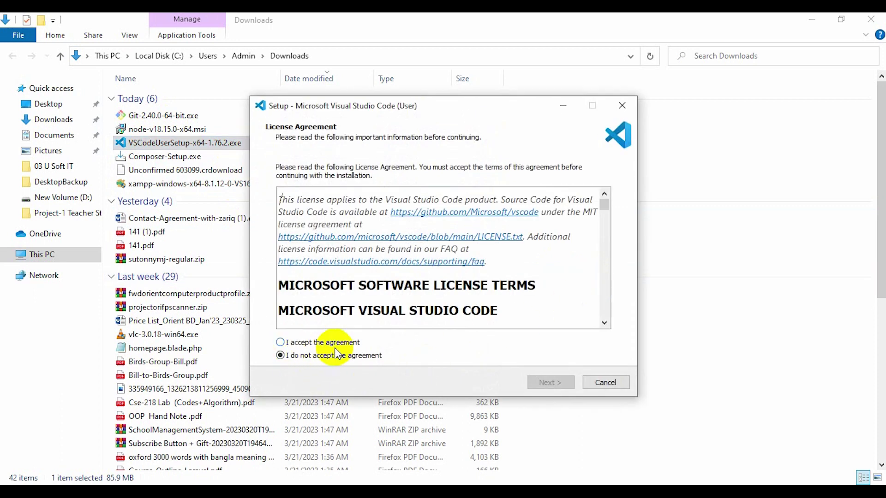
click(287, 343)
click(550, 383)
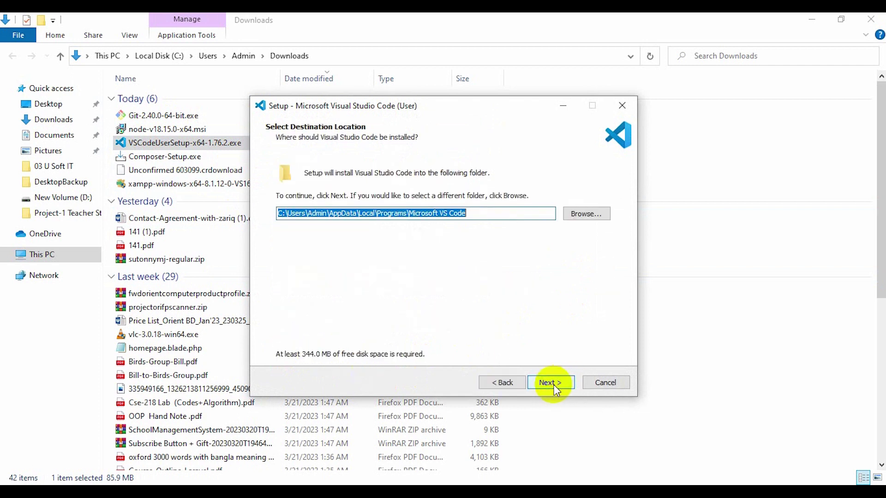
click(551, 382)
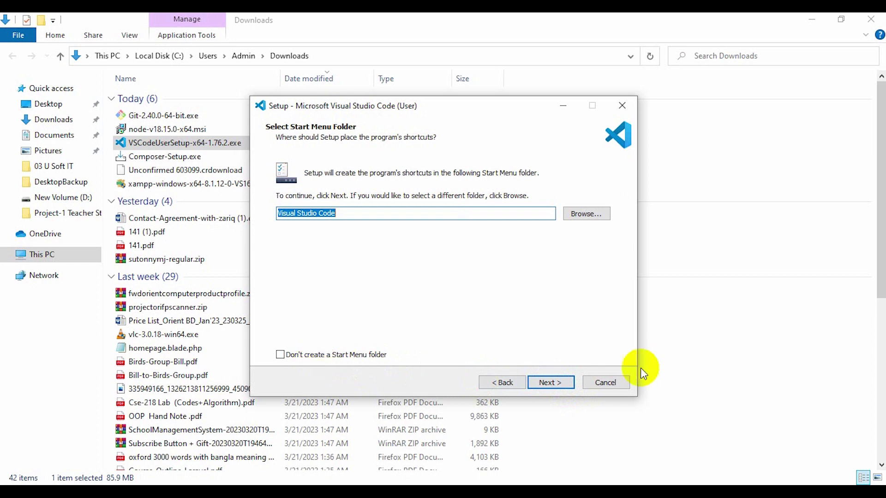
click(548, 383)
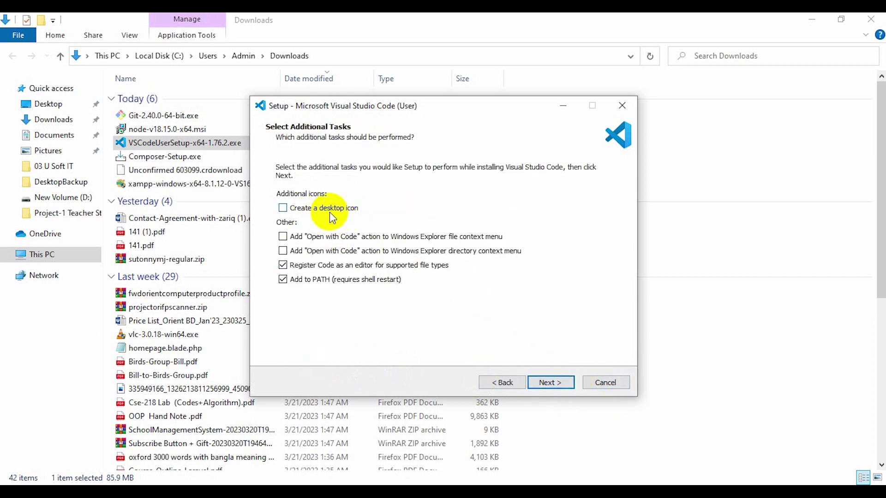
- Start installing Visual Studio Code with a desktop icon and move the setup window off the list of downloaded files
click(281, 208)
click(548, 382)
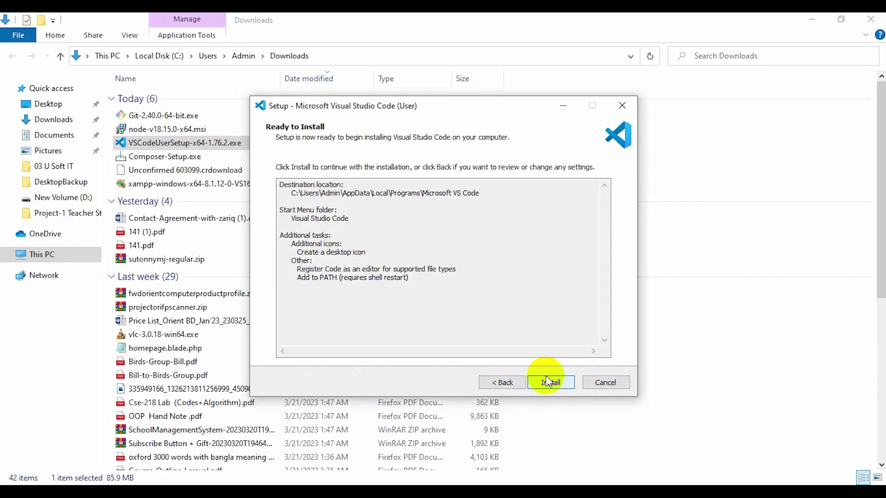
click(549, 384)
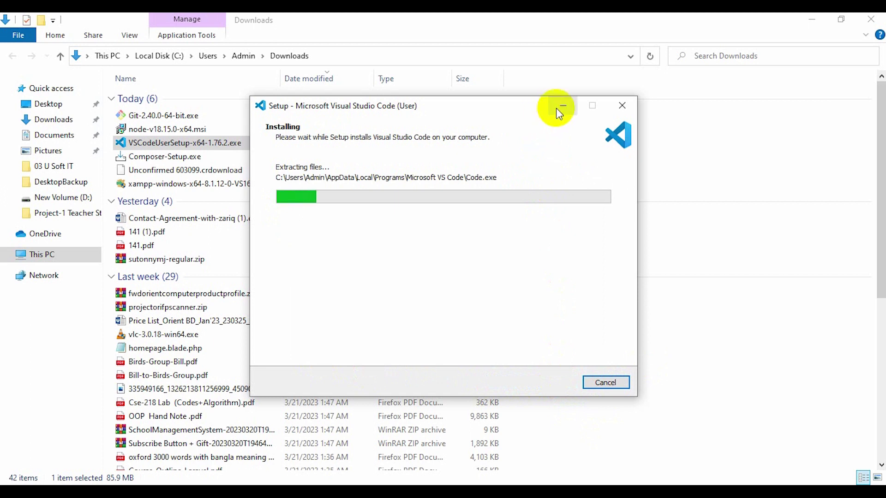
drag(476, 101, 575, 117)
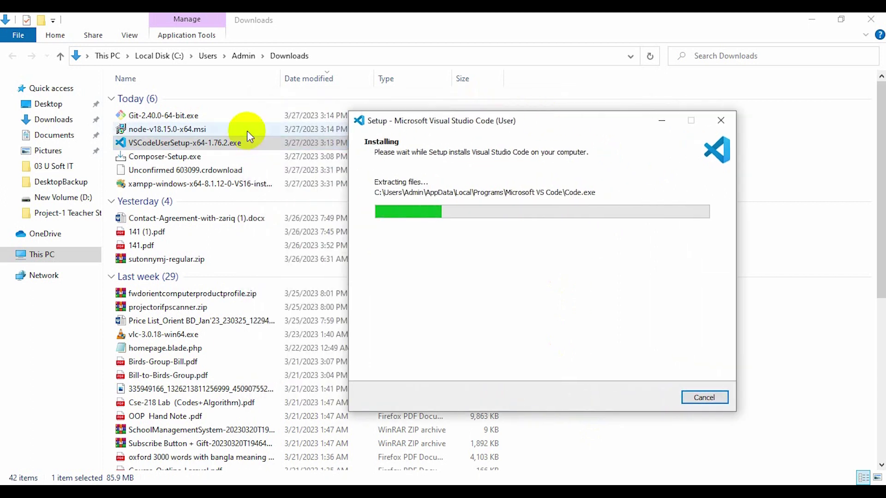
- Install Node.js from node-v18.15.0-x64.msi, accepting the license, keeping C:\Program Files\nodejs\ and the default features, without the native module tools
double_click(190, 128)
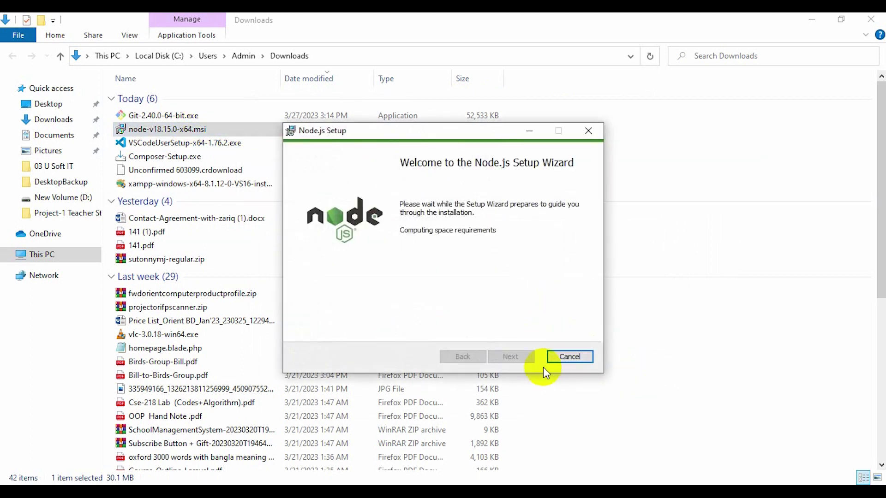
click(510, 356)
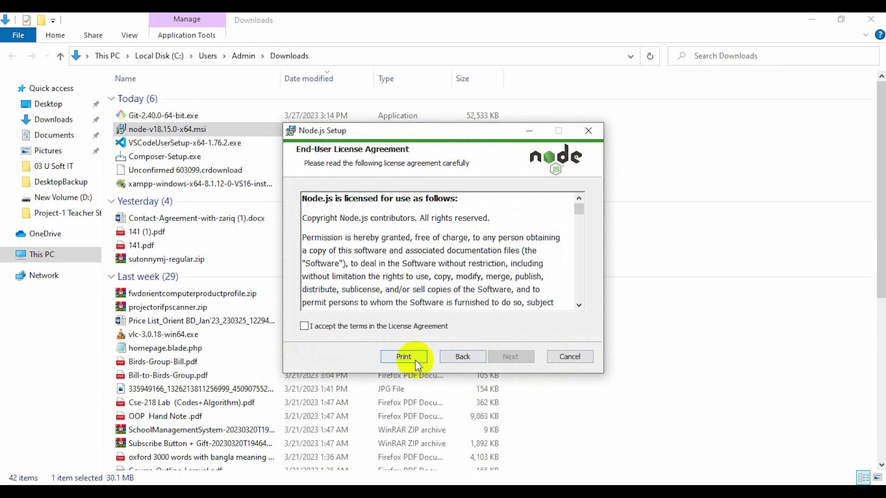
click(320, 327)
click(510, 356)
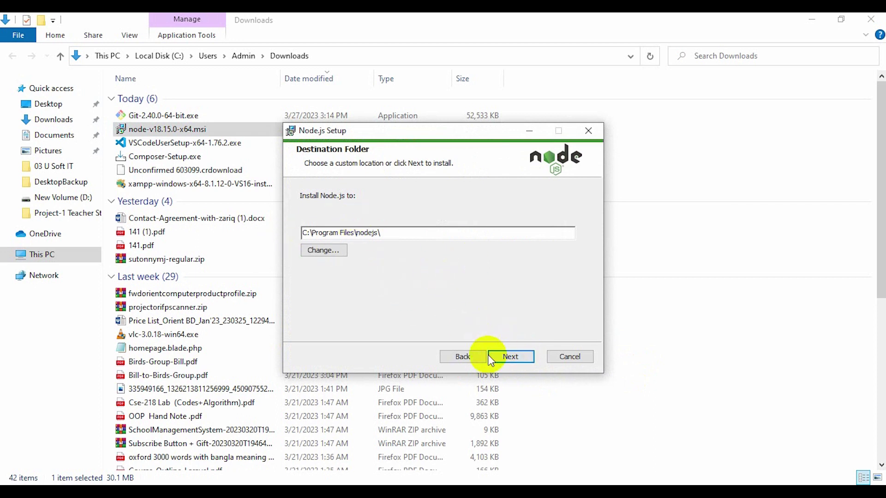
click(510, 356)
click(520, 357)
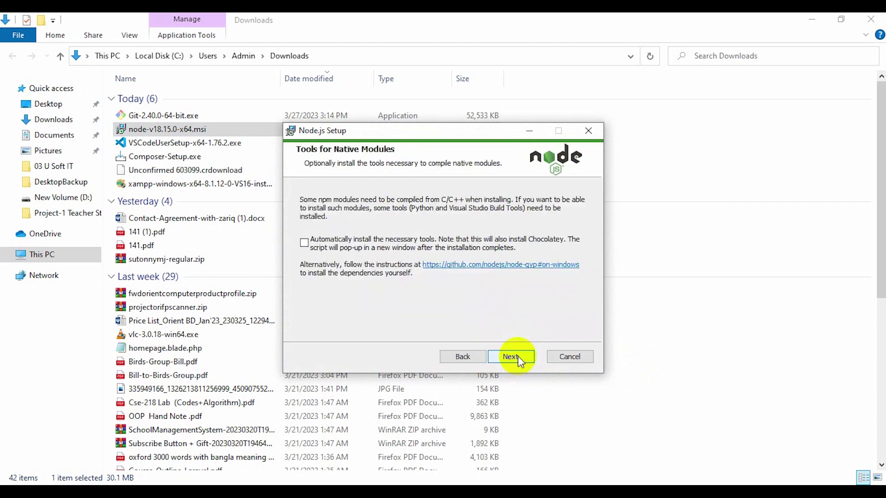
click(509, 355)
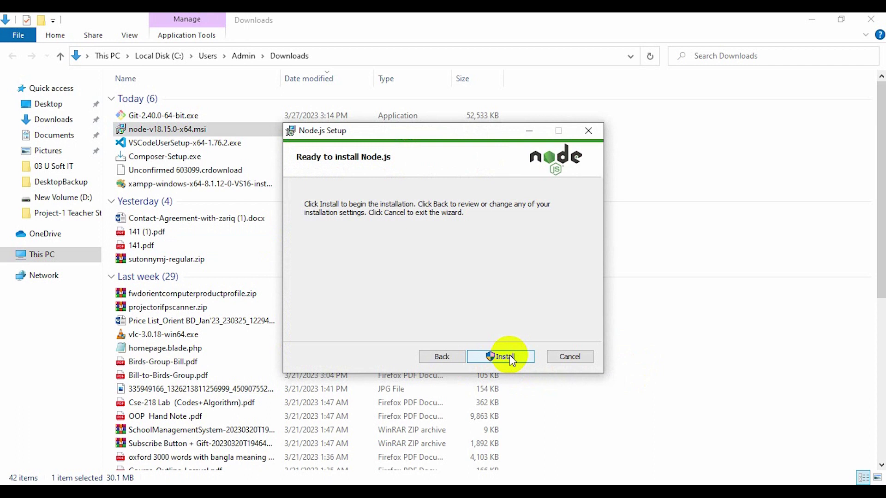
click(509, 356)
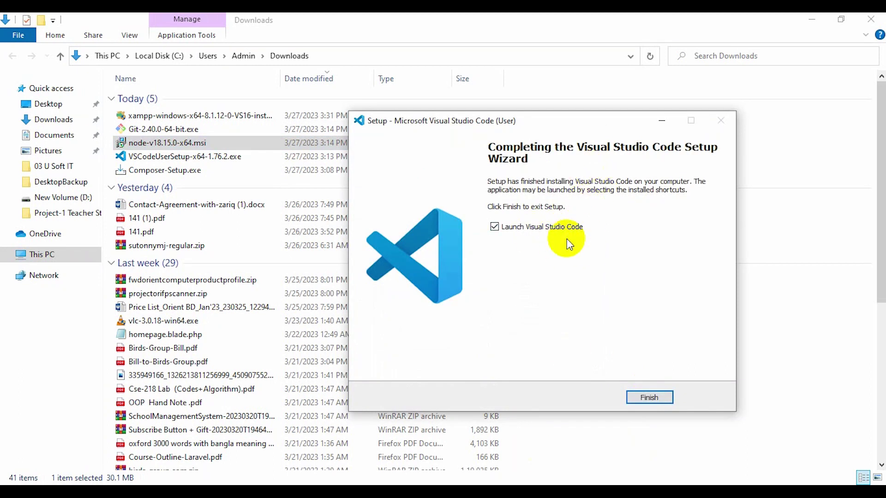
- Finish the Visual Studio Code setup with its launch option enabled, and exit the completed Node.js setup
click(649, 397)
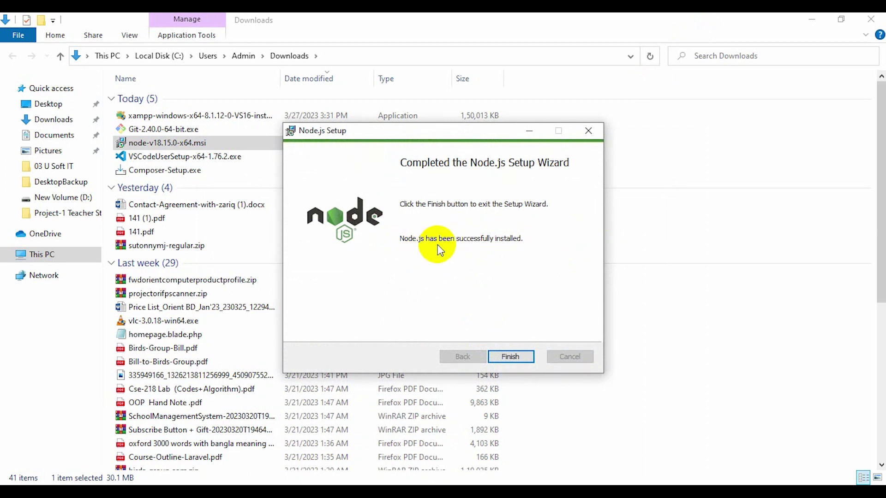
click(510, 357)
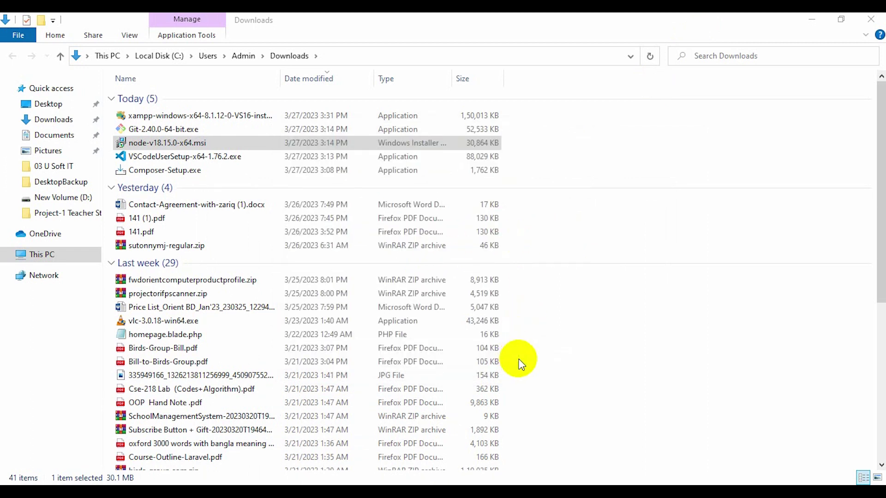
- Launch Git-2.40.0-64-bit.exe and accept C:\Program Files\Git as destination, the default components and the Git Start Menu folder
double_click(170, 130)
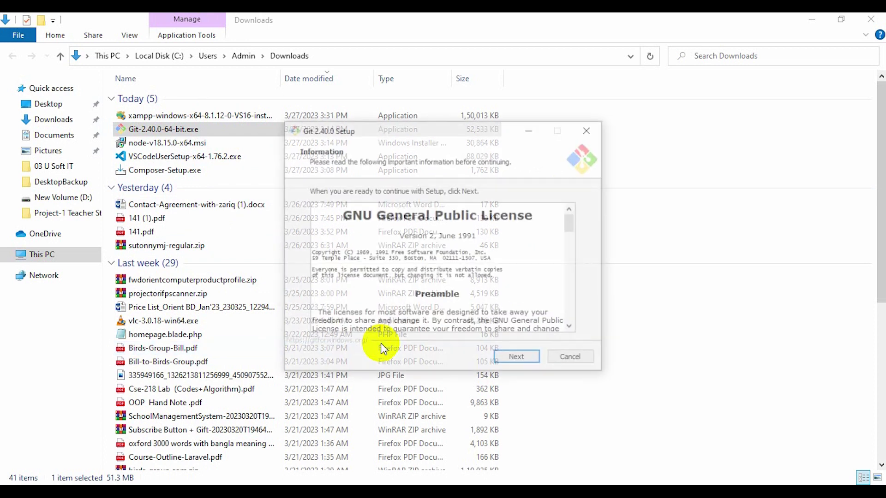
click(519, 359)
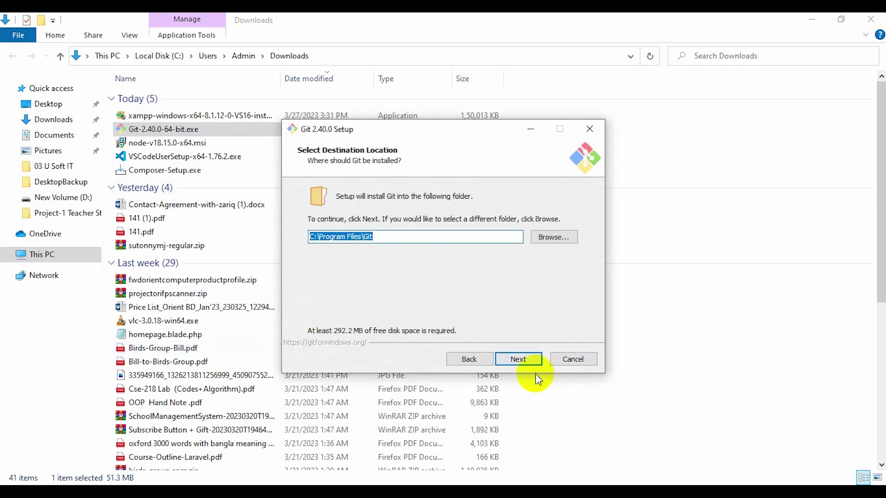
click(518, 359)
click(518, 359)
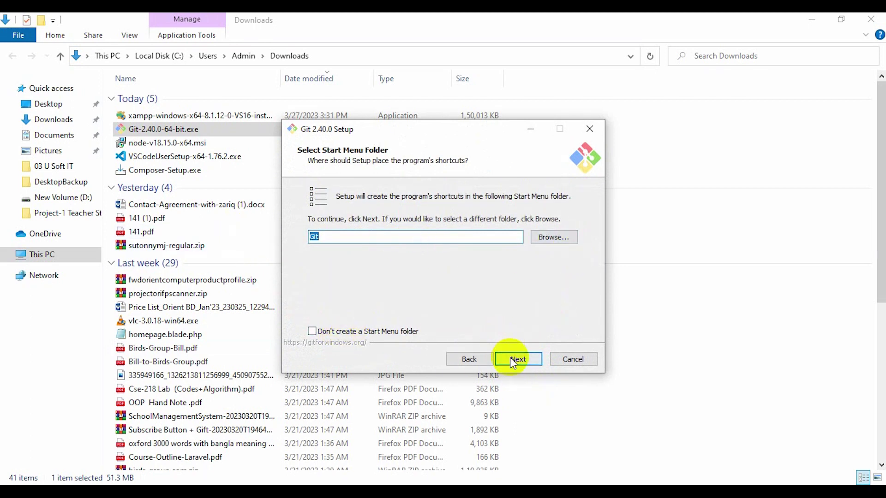
click(512, 360)
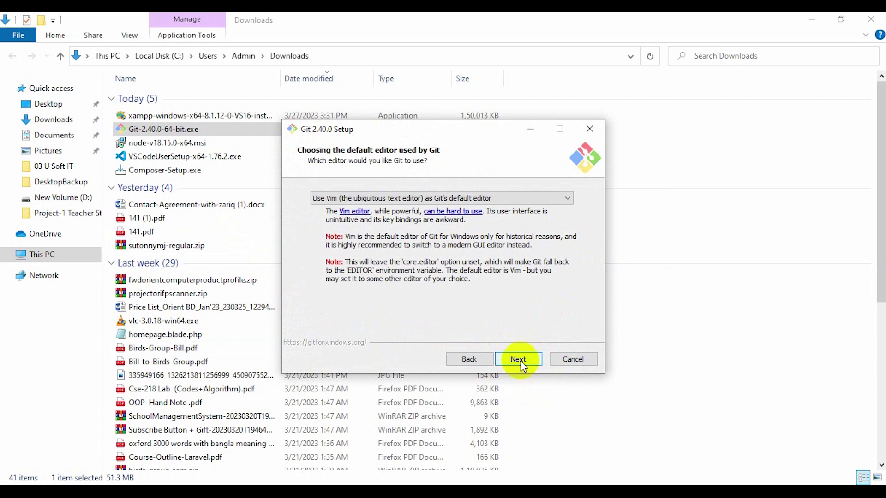
- Keep Vim as Git's editor, Let Git decide for the branch name, command-line and 3rd-party PATH use, bundled OpenSSH and the OpenSSL library
click(520, 361)
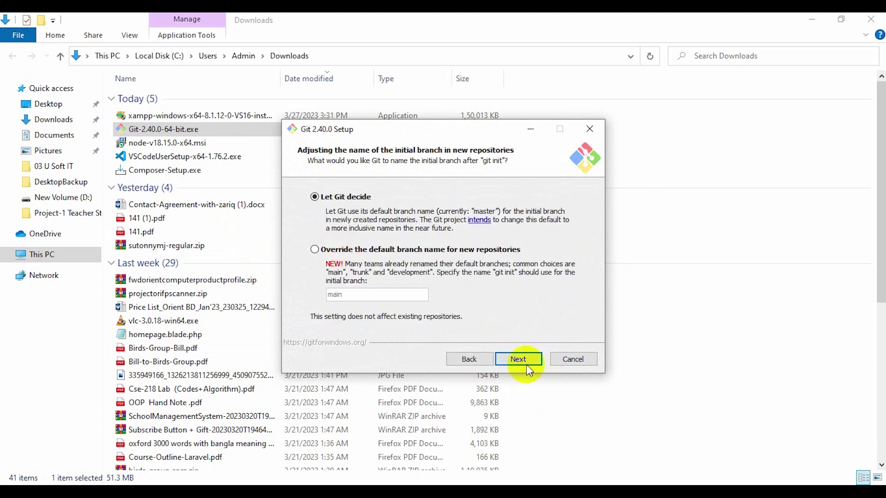
click(526, 365)
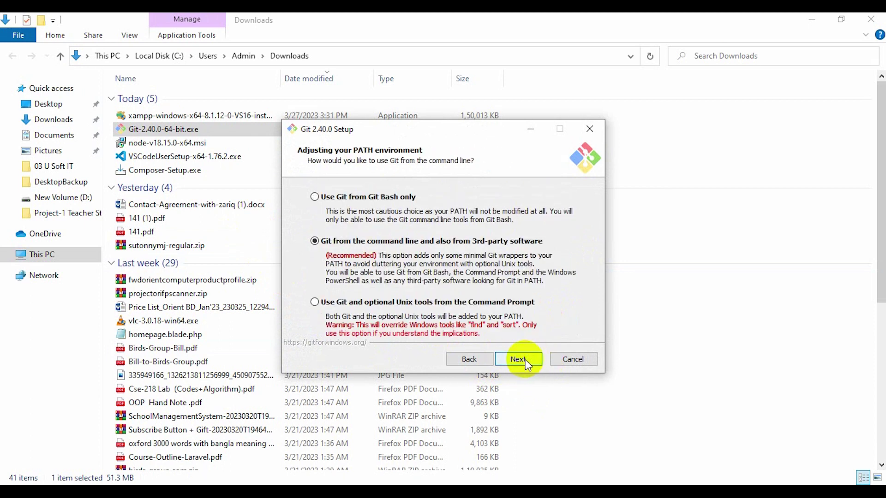
click(525, 358)
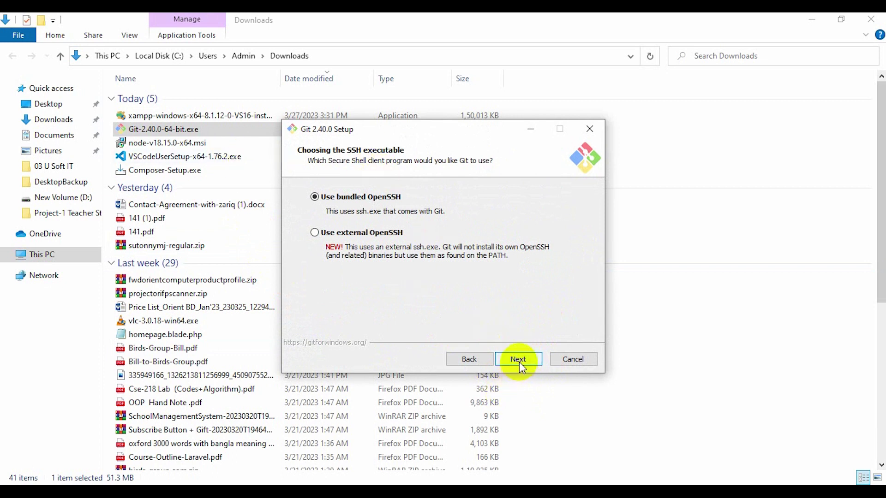
click(520, 361)
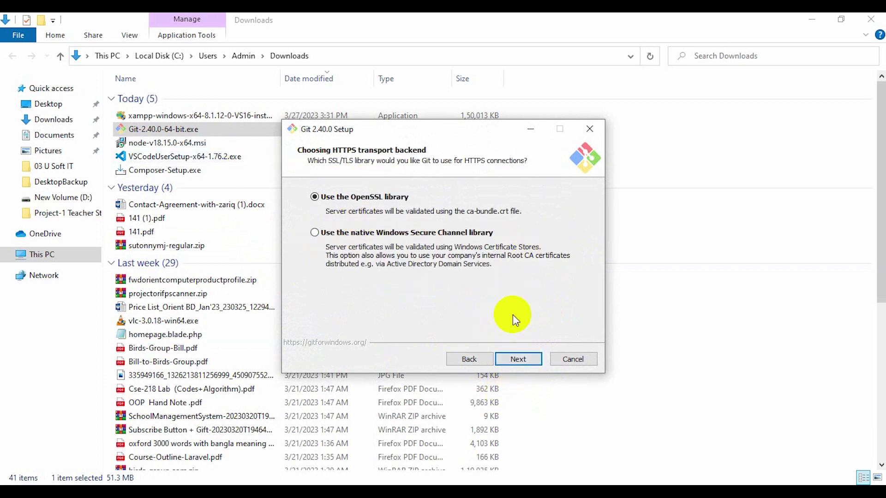
click(515, 359)
- Keep the default line-ending conversion, MinTTY terminal, fast-forward or merge for git pull, and Git Credential Manager
click(520, 358)
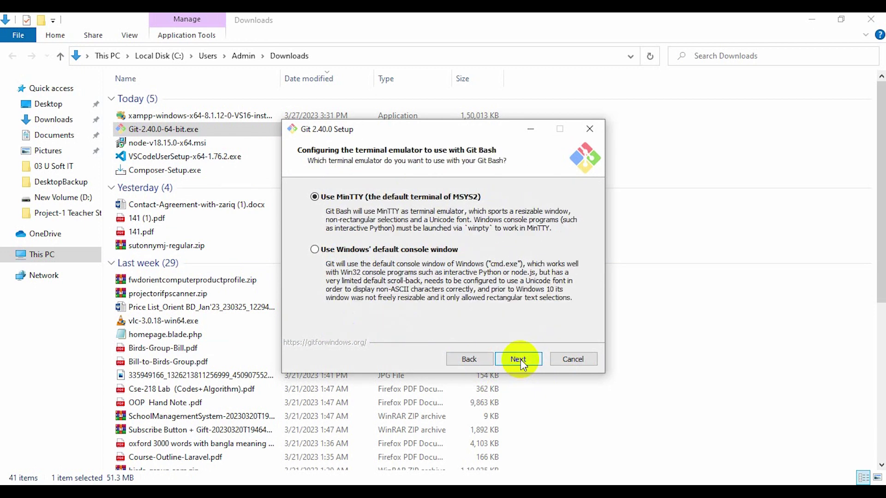
click(526, 364)
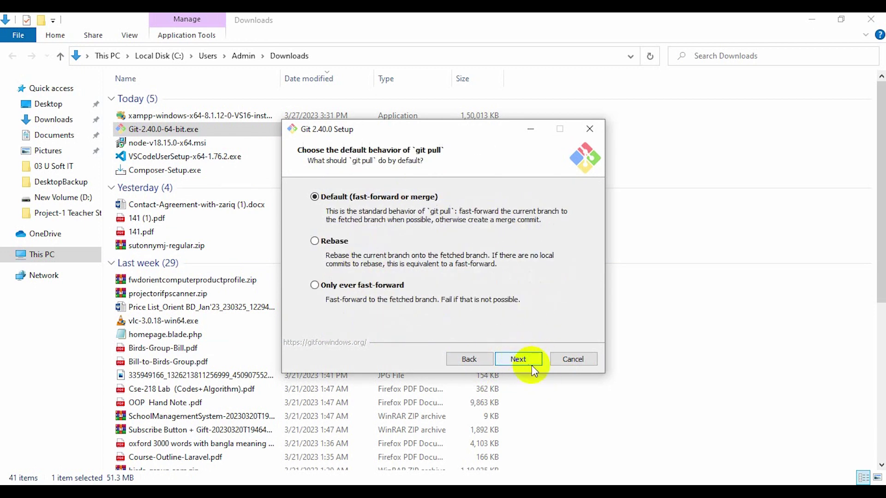
click(520, 361)
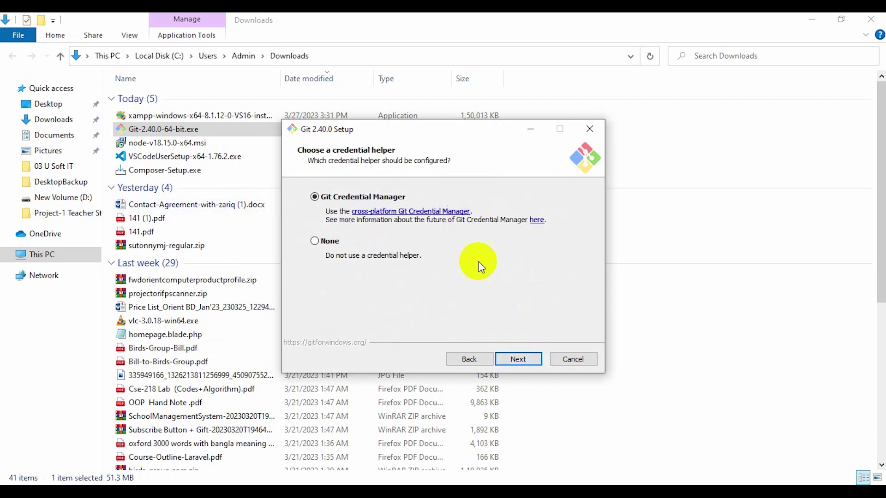
click(518, 361)
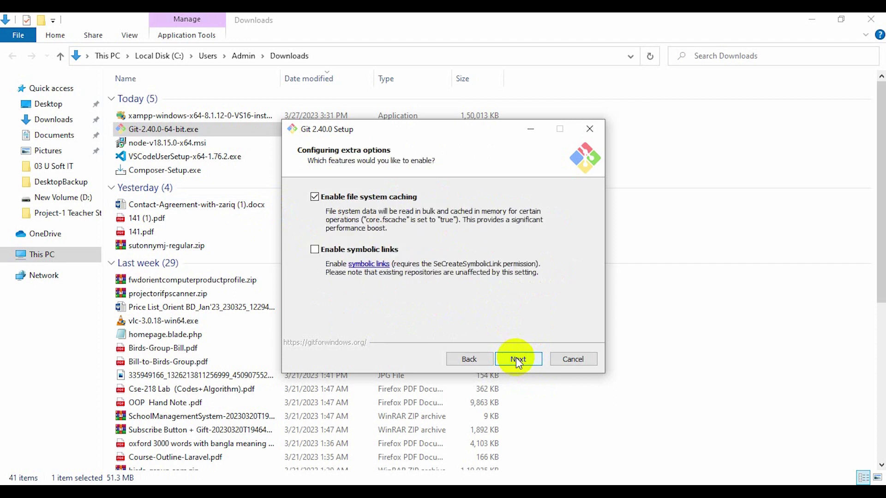
- Install Git with file system caching and no experimental options, and exit the setup without launching Git Bash or viewing release notes
click(519, 361)
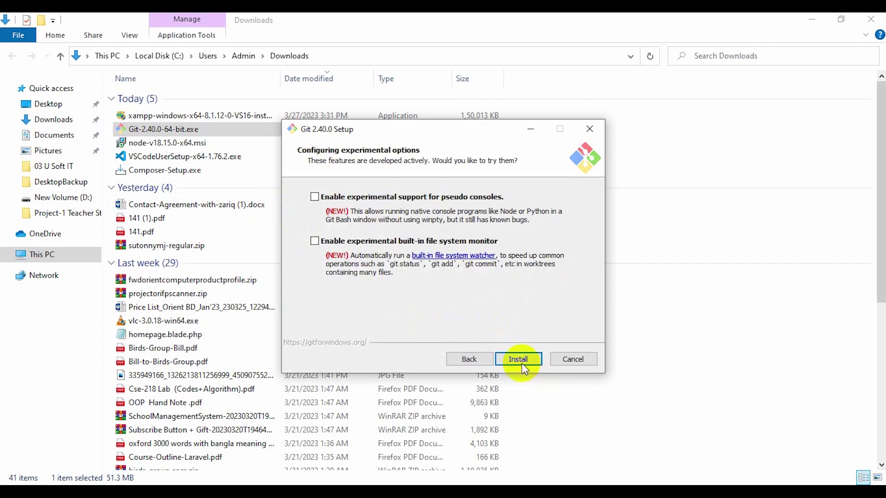
click(518, 359)
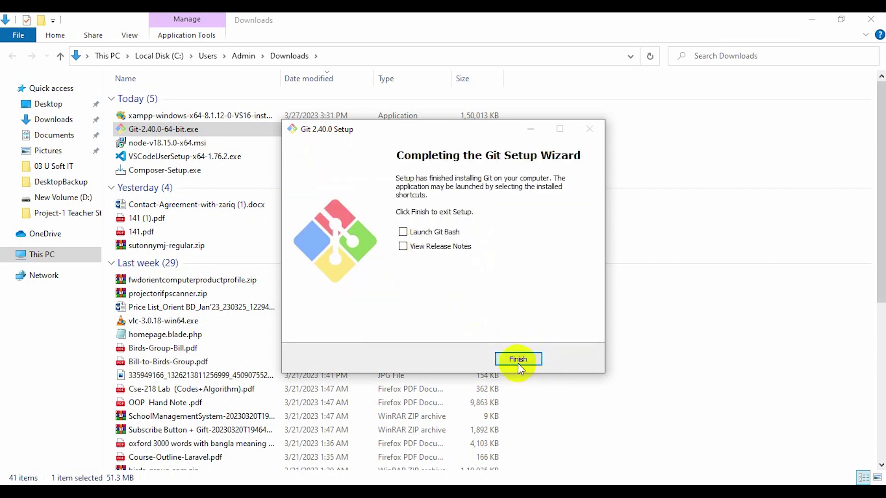
click(517, 360)
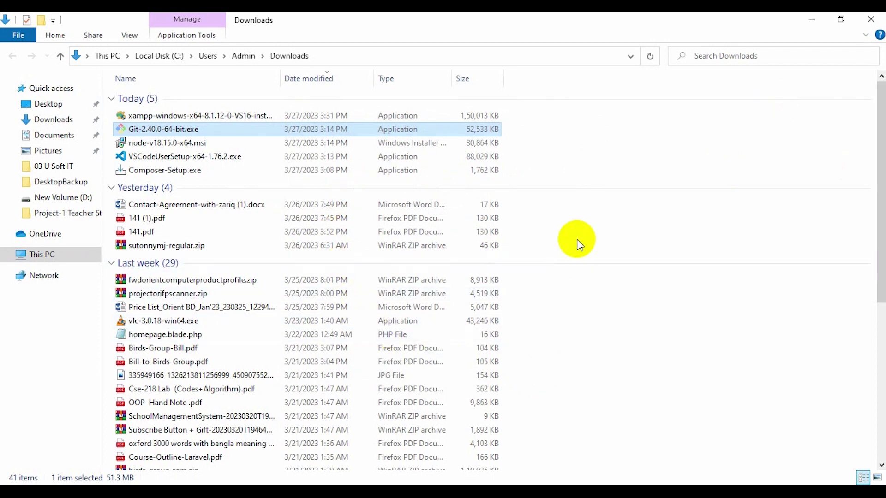
- Close the Downloads folder and open Local Disk (C:) through the Admin folder window
click(870, 19)
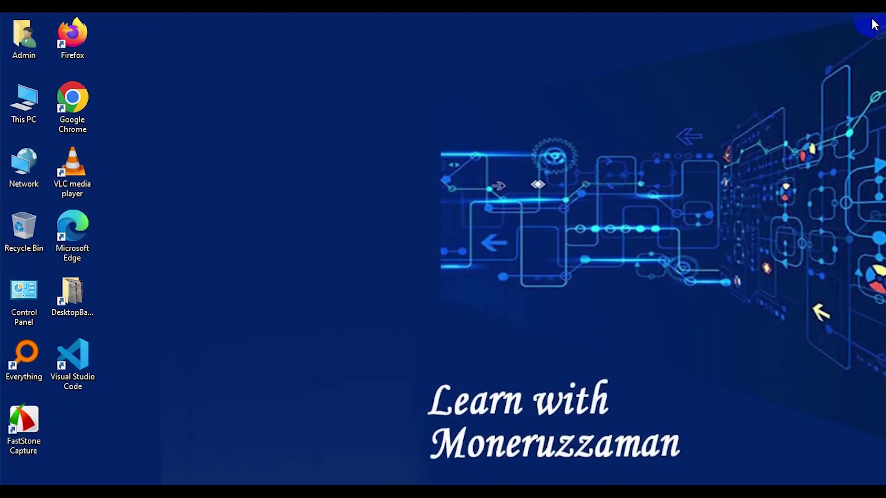
click(24, 38)
double_click(24, 38)
click(34, 254)
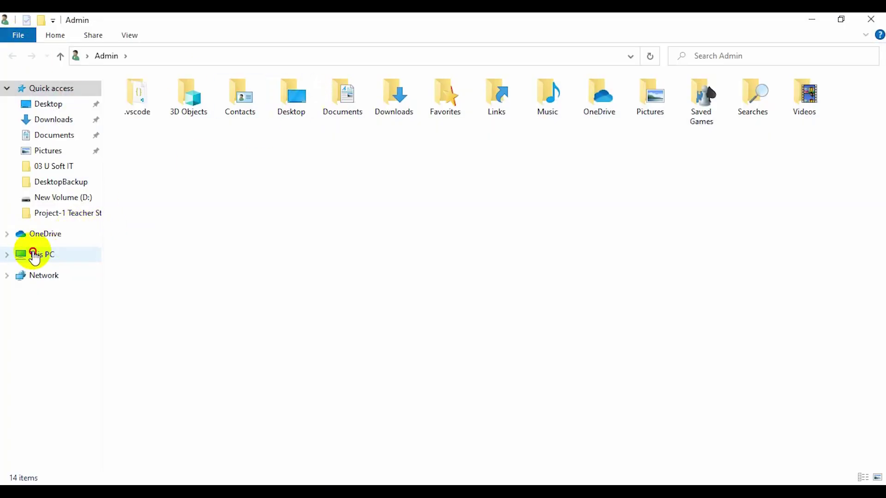
double_click(165, 201)
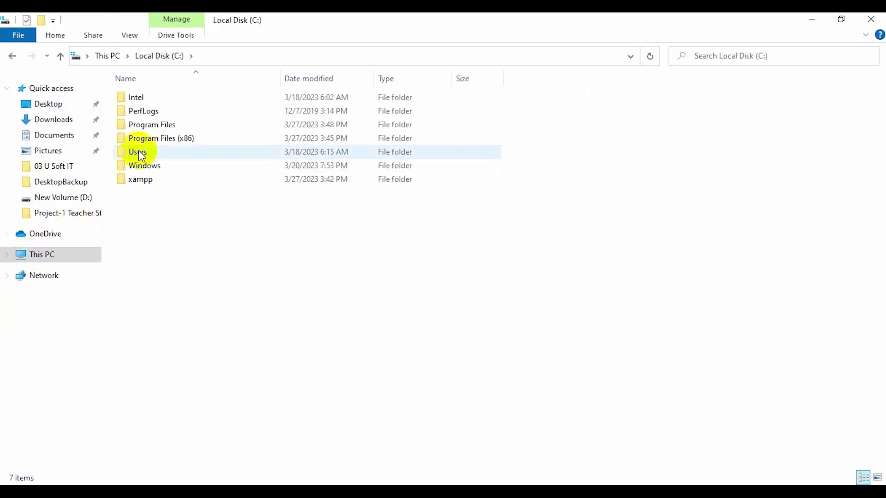
- Look inside the htdocs folder of the xampp installation and close the folder window
double_click(145, 180)
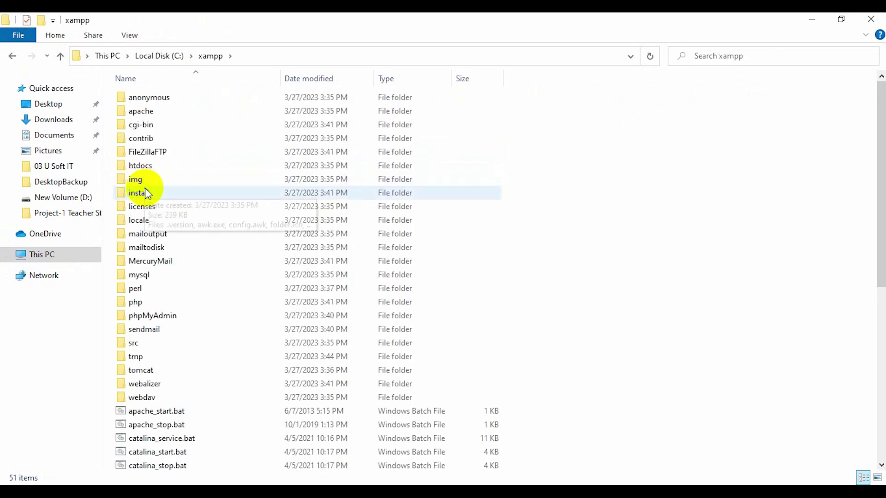
double_click(148, 165)
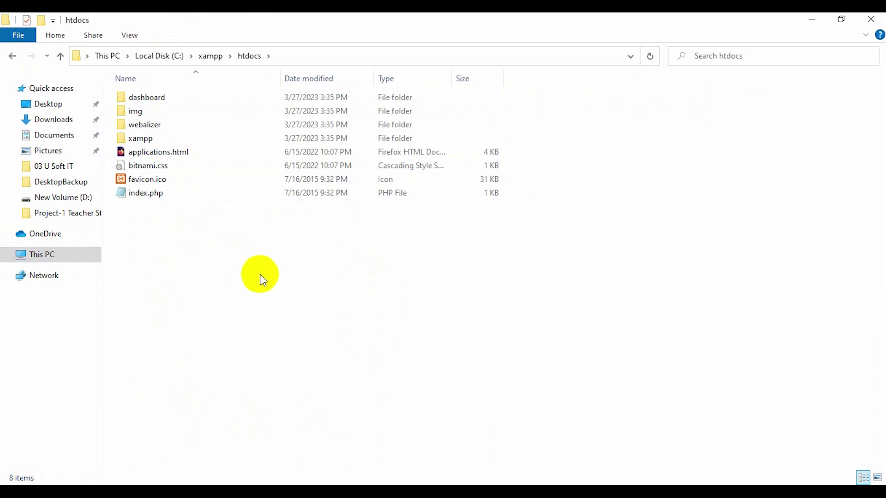
click(871, 19)
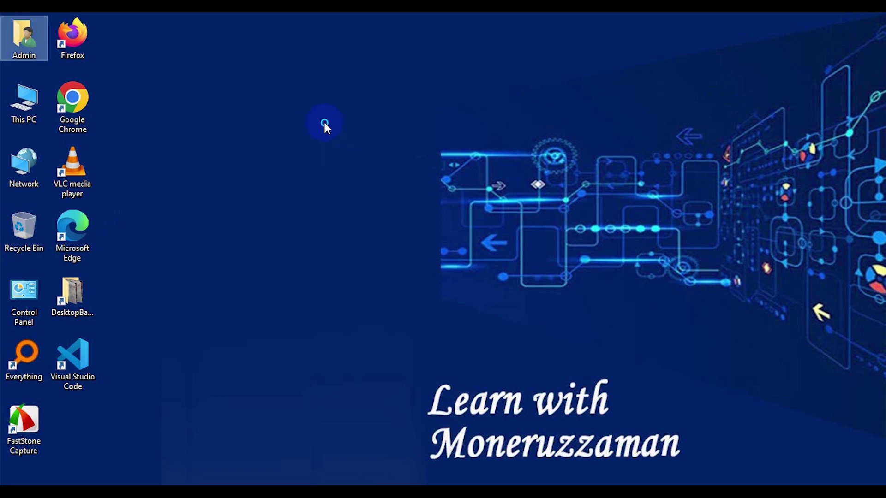
right_click(323, 122)
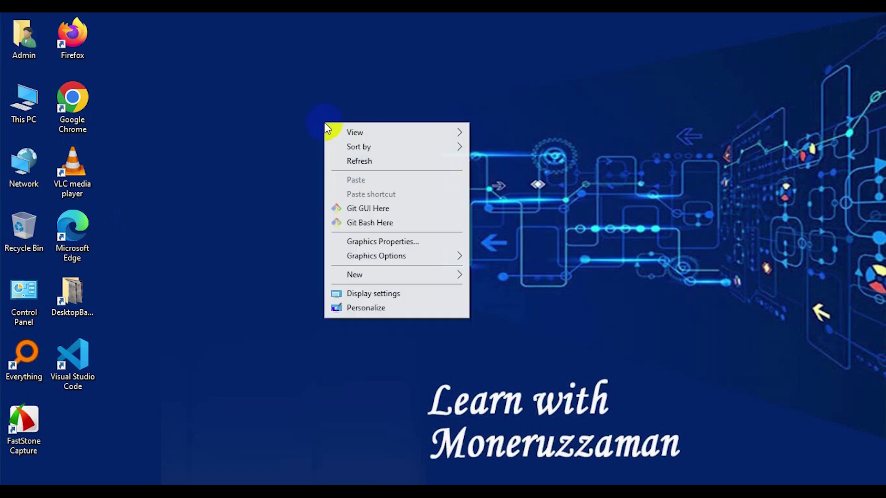
click(367, 223)
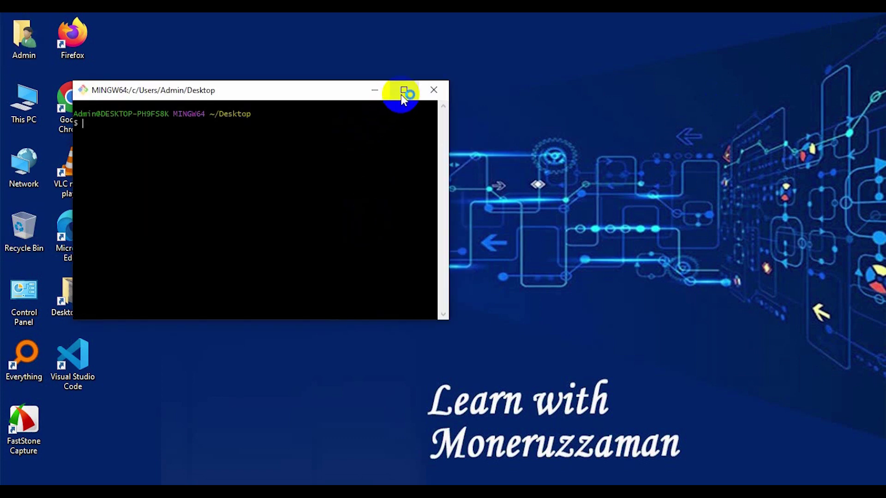
click(403, 90)
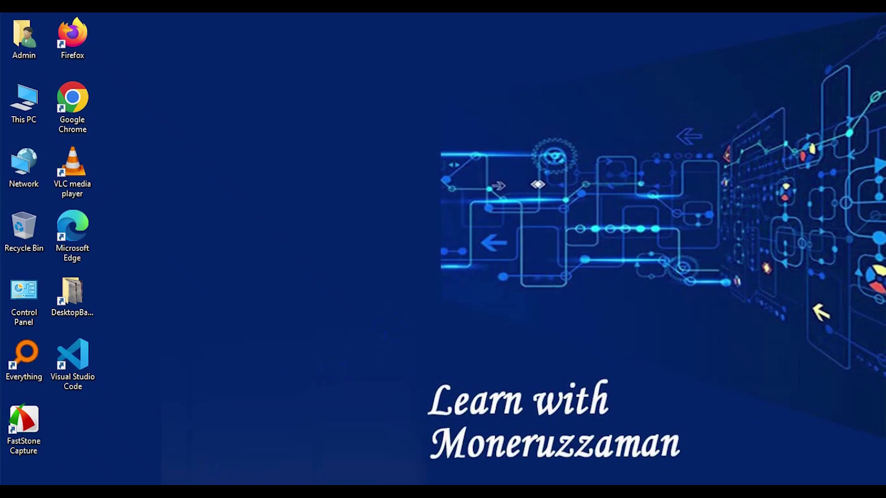
- Open a Command Prompt and check the installed PHP and Node.js versions with php -v and node -v
key(super)
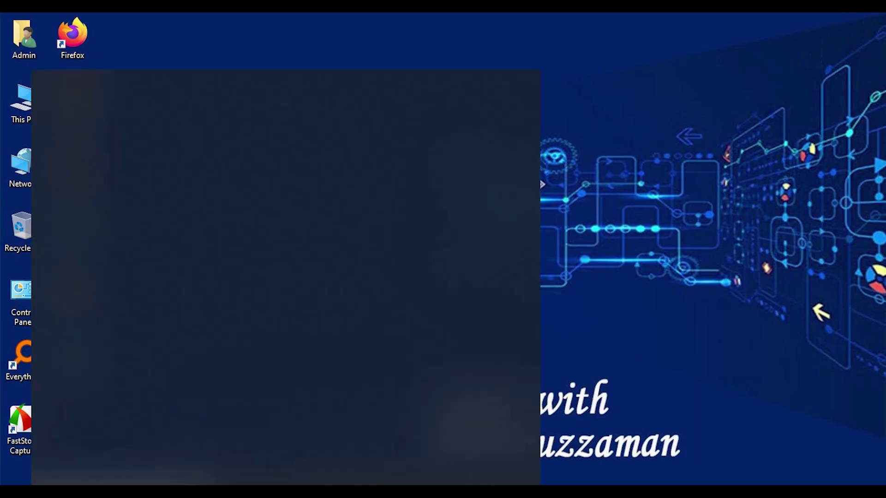
text(cmd)
key(Return)
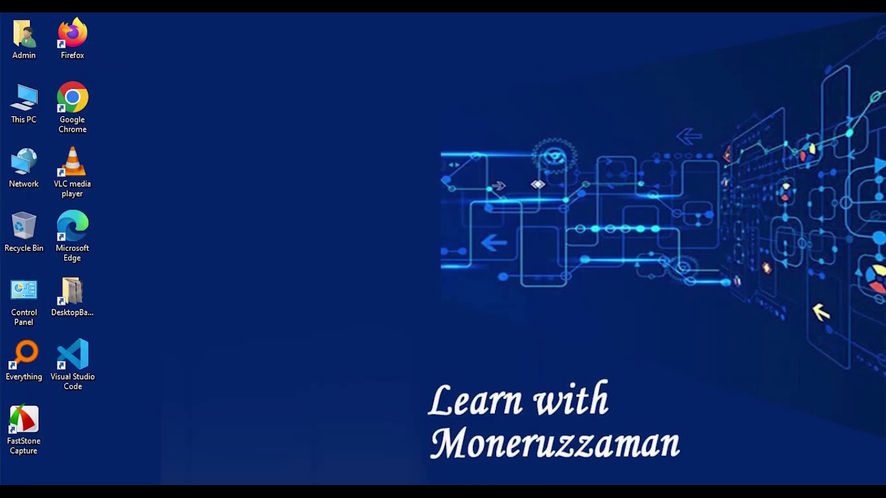
text(ph)
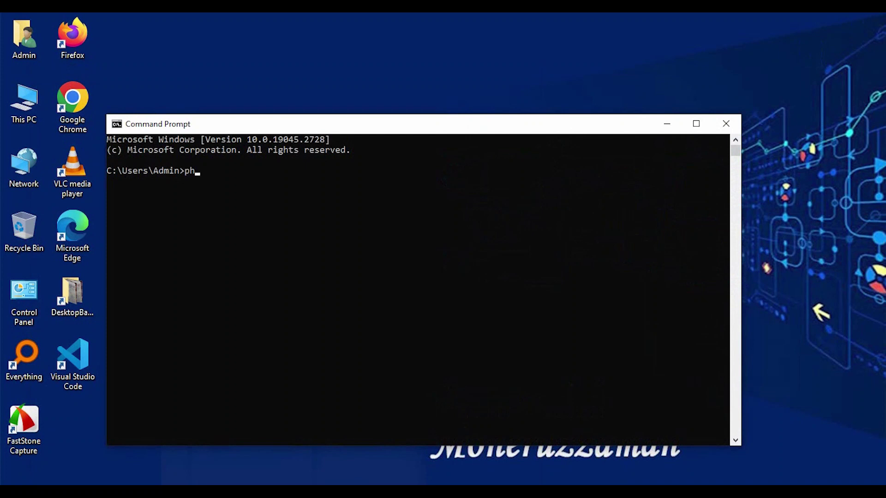
text(p -v)
key(Return)
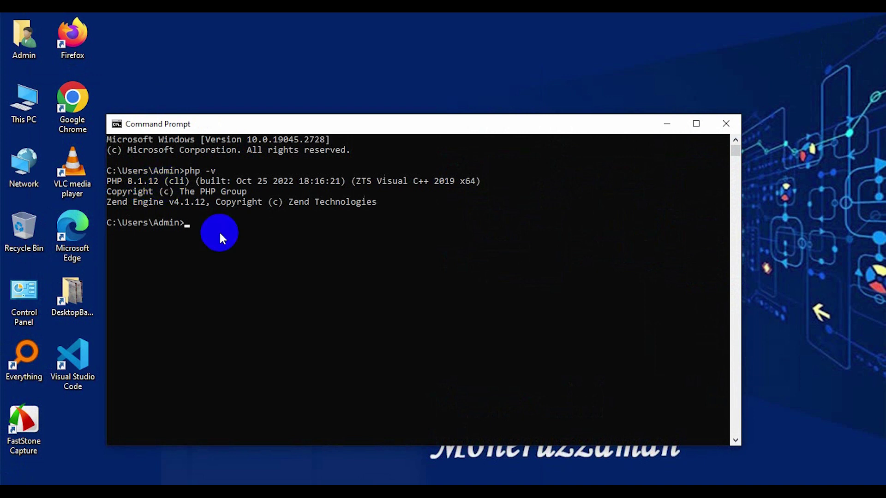
text(node -v)
key(Return)
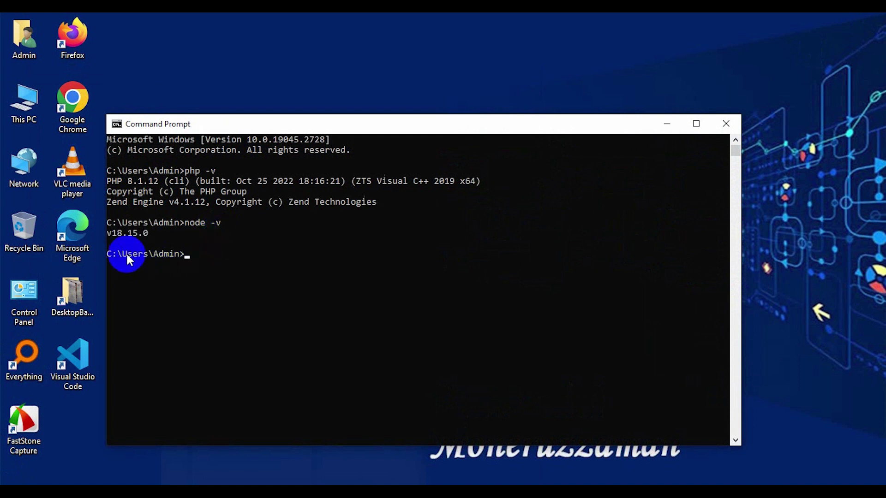
- Run composer to check its installation, review the version at the start of its output and close the Command Prompt
text(com)
text(poser)
key(Return)
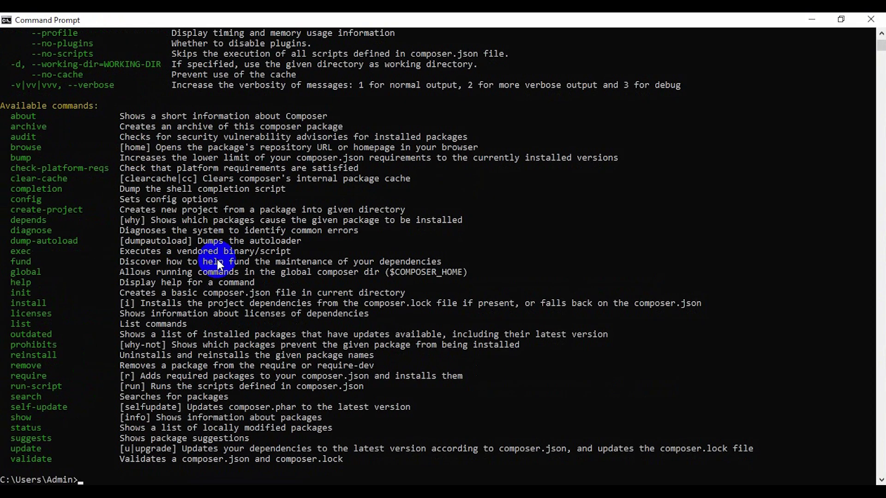
scroll(217, 259, up, 10)
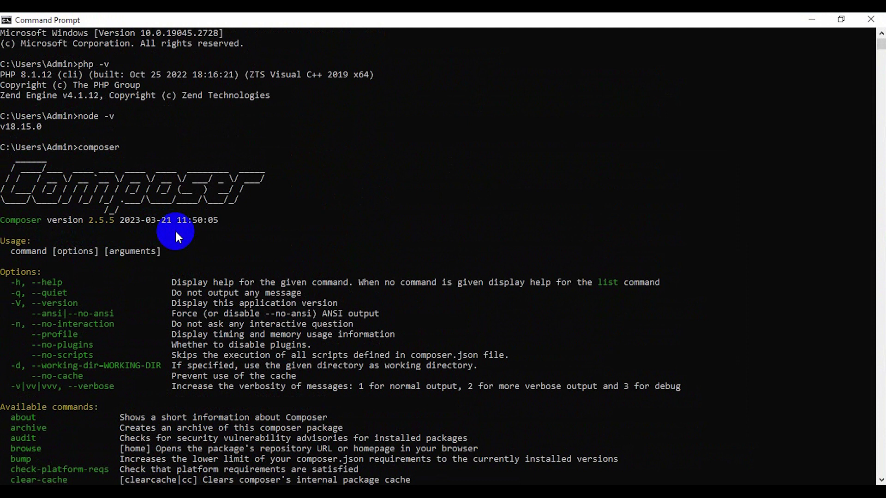
click(870, 21)
- Open Git Bash in the Desktop folder and maximize its window
right_click(212, 83)
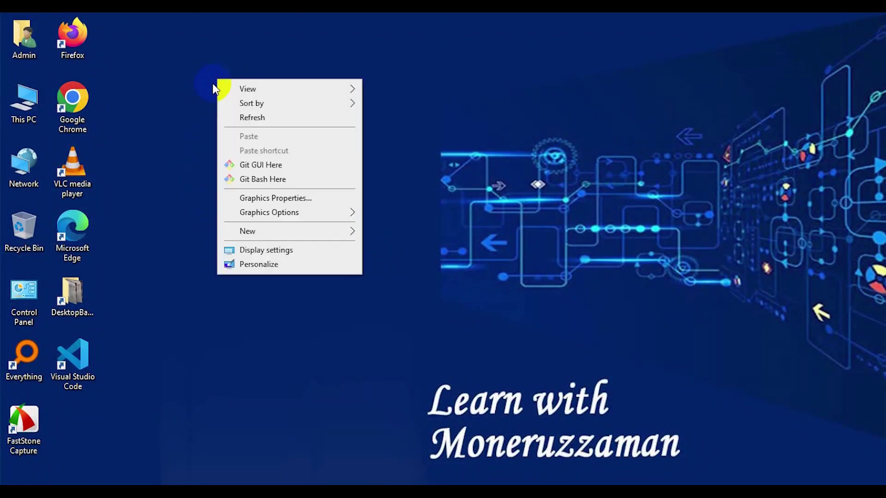
click(272, 181)
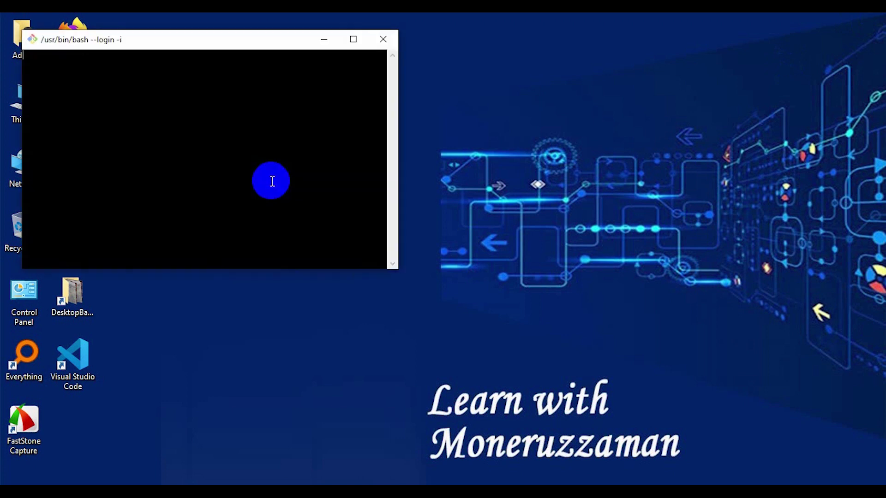
click(354, 38)
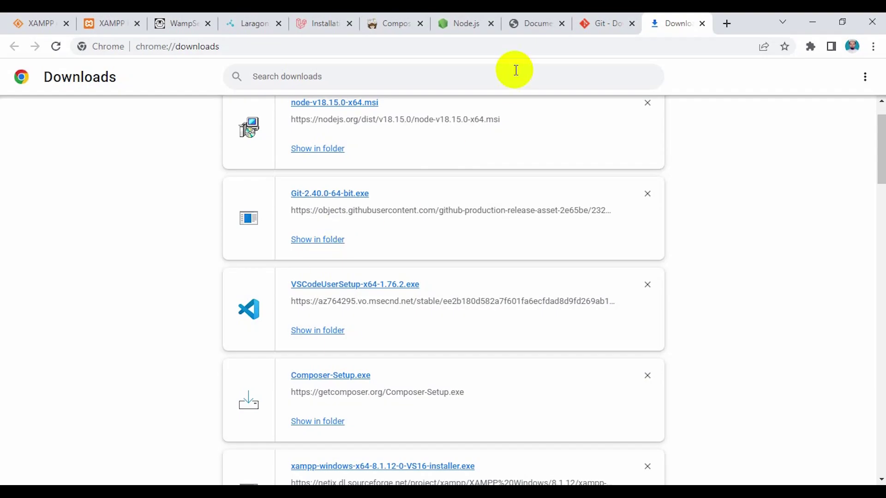
- Switch to Chrome and copy the composer create-project laravel/laravel example-app command from the Laravel installation documentation
click(313, 24)
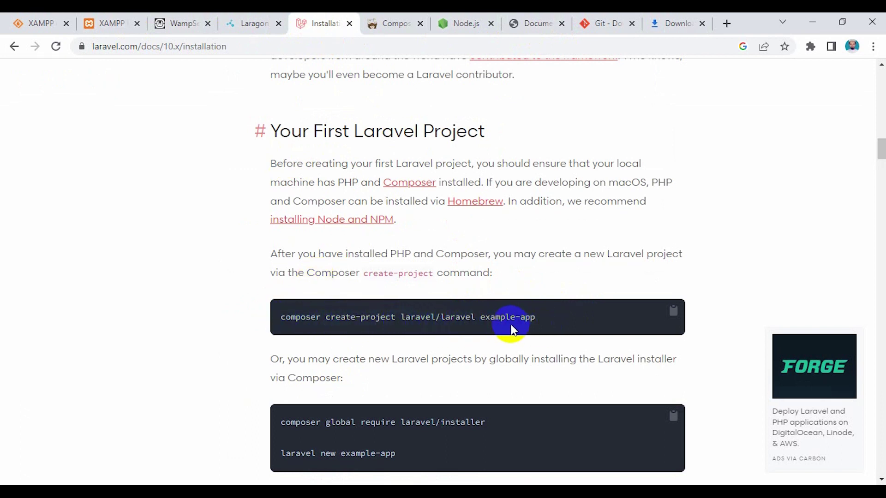
drag(280, 314, 534, 320)
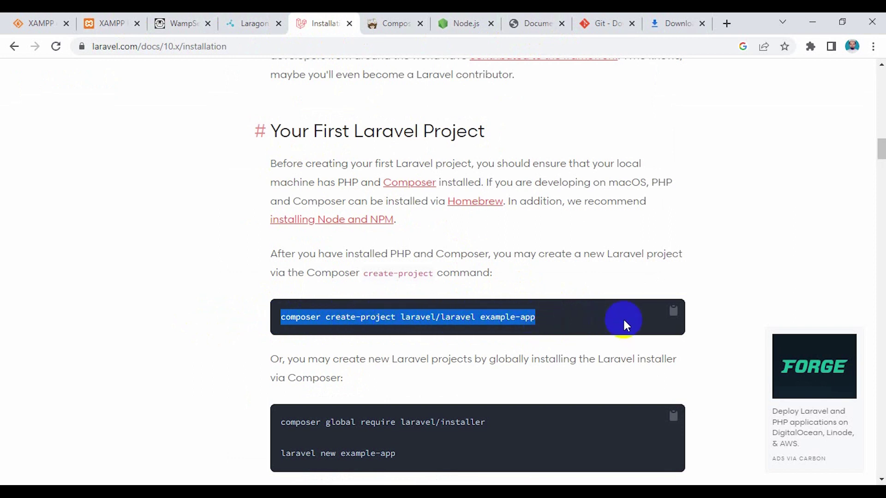
click(673, 311)
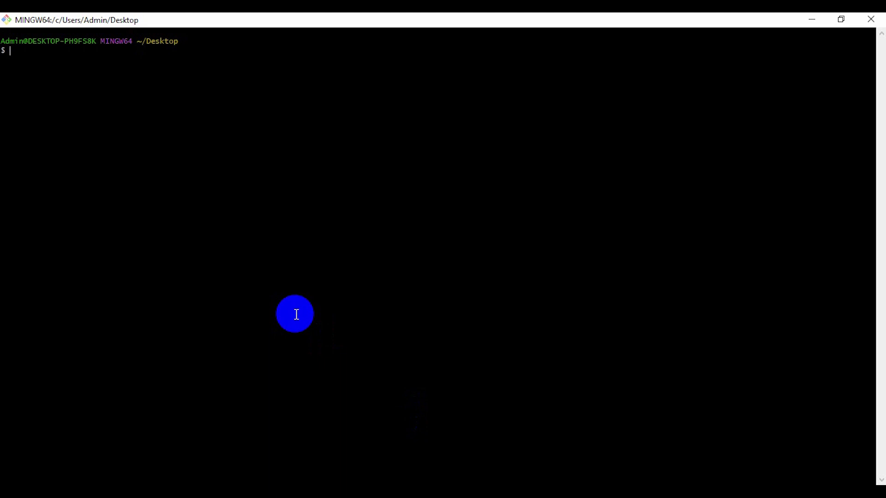
- Paste the copied create-project command into Git Bash and replace the project name example-app with laravel_10_test
key(shift+Insert)
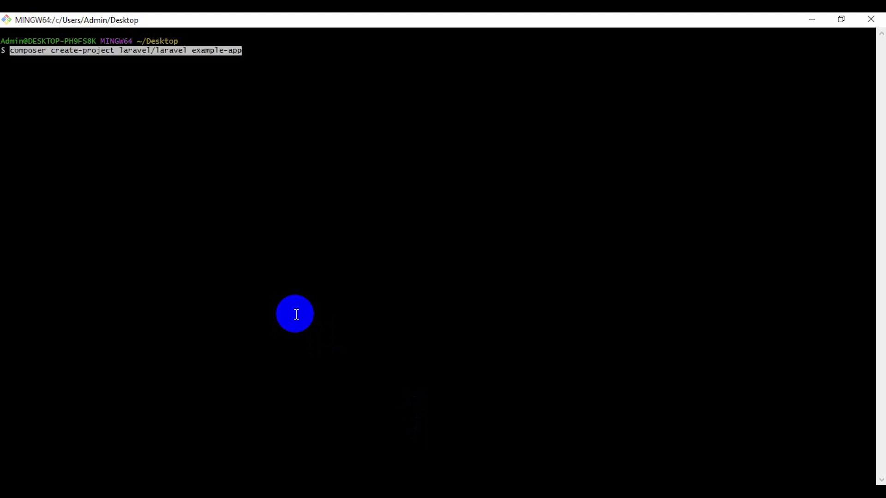
key(End)
key(BackSpace)
key(BackSpace)
key(BackSpace)
key(BackSpace)
key(BackSpace)
key(BackSpace)
key(BackSpace)
key(BackSpace)
key(BackSpace)
key(BackSpace)
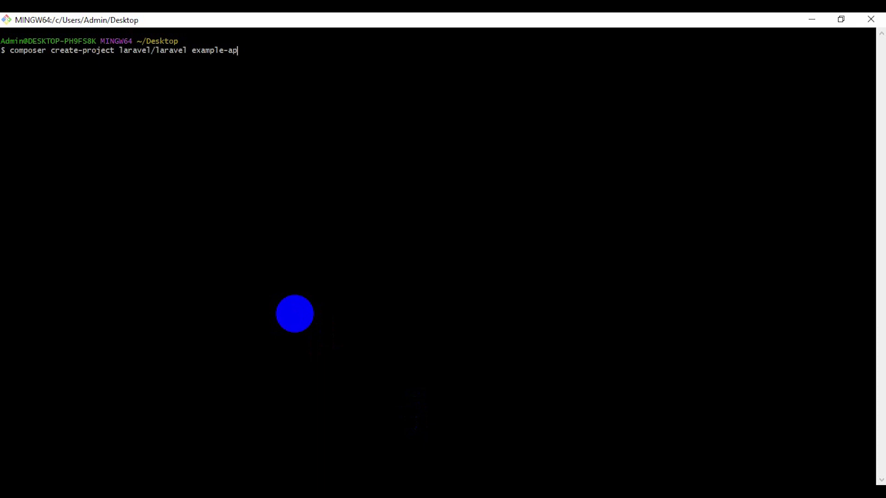
key(BackSpace)
text(laravel_10_test)
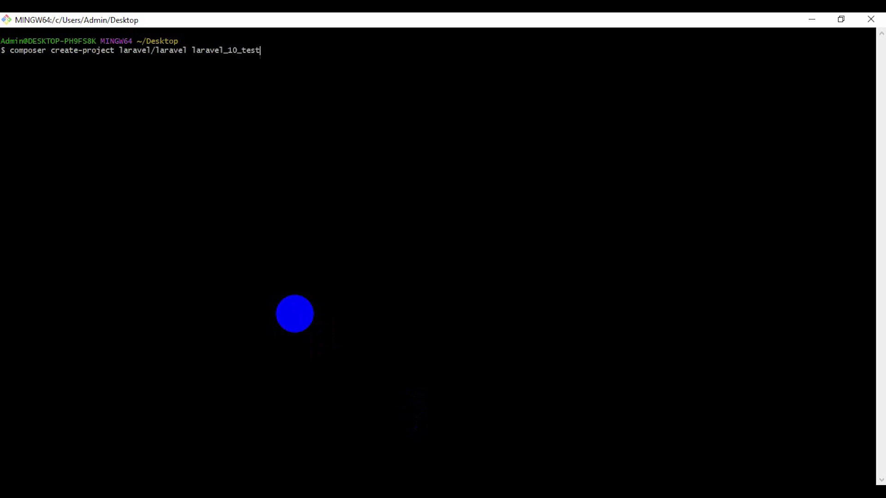